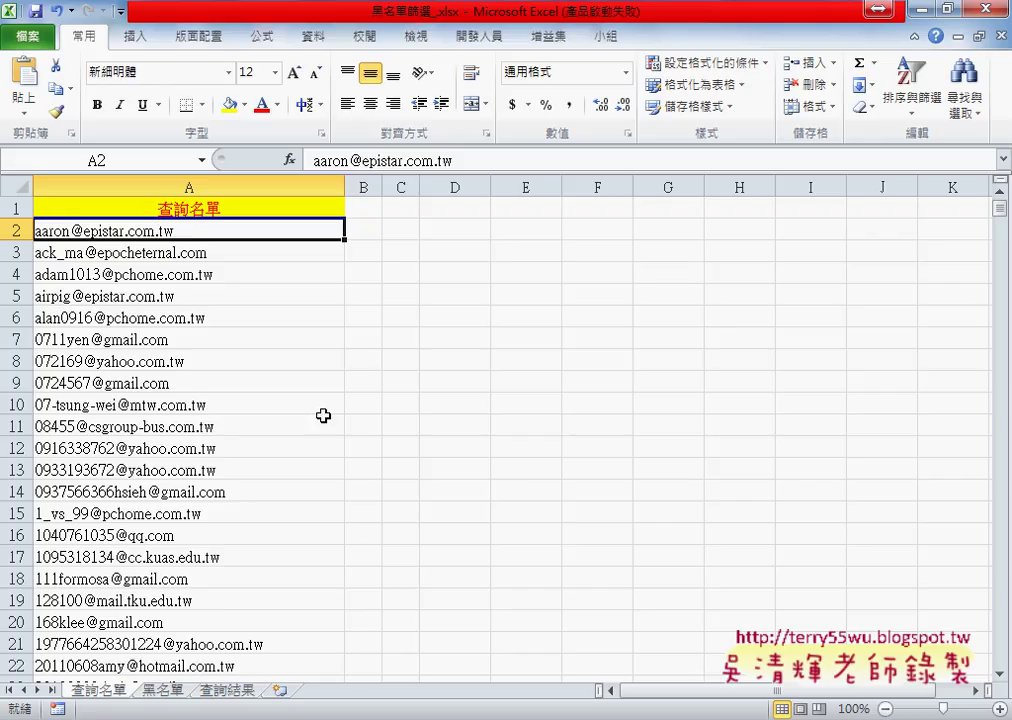
# - Show the 黑名單 sheet and go to cell A1 at the top of its email list
pyautogui.click(162, 692)
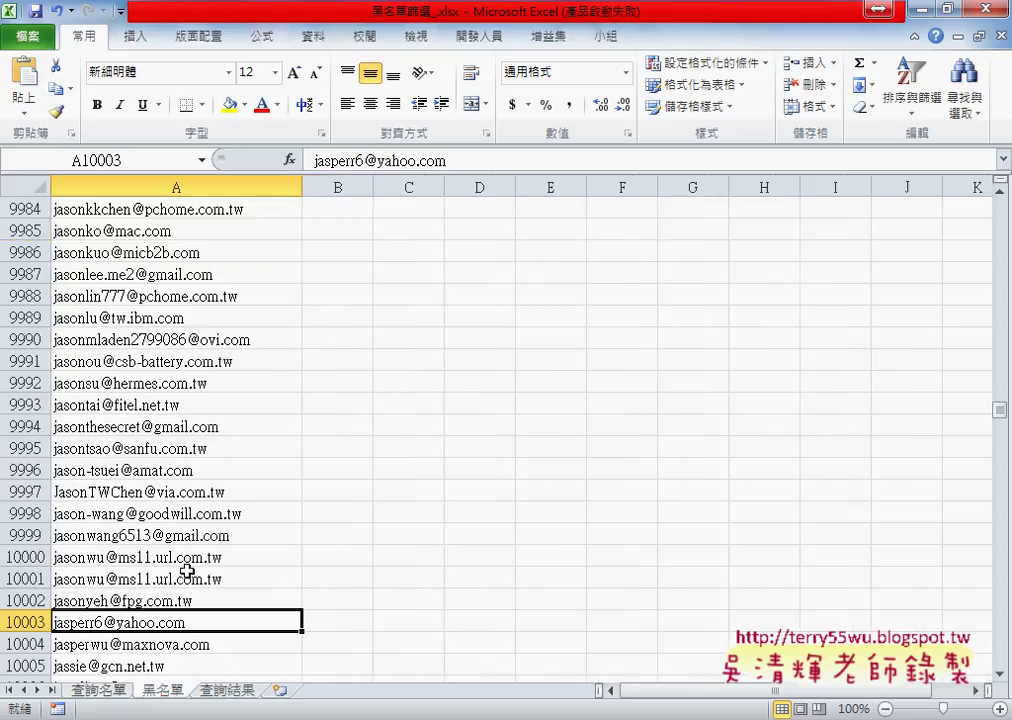
pyautogui.hotkey('ctrl', 'Home')
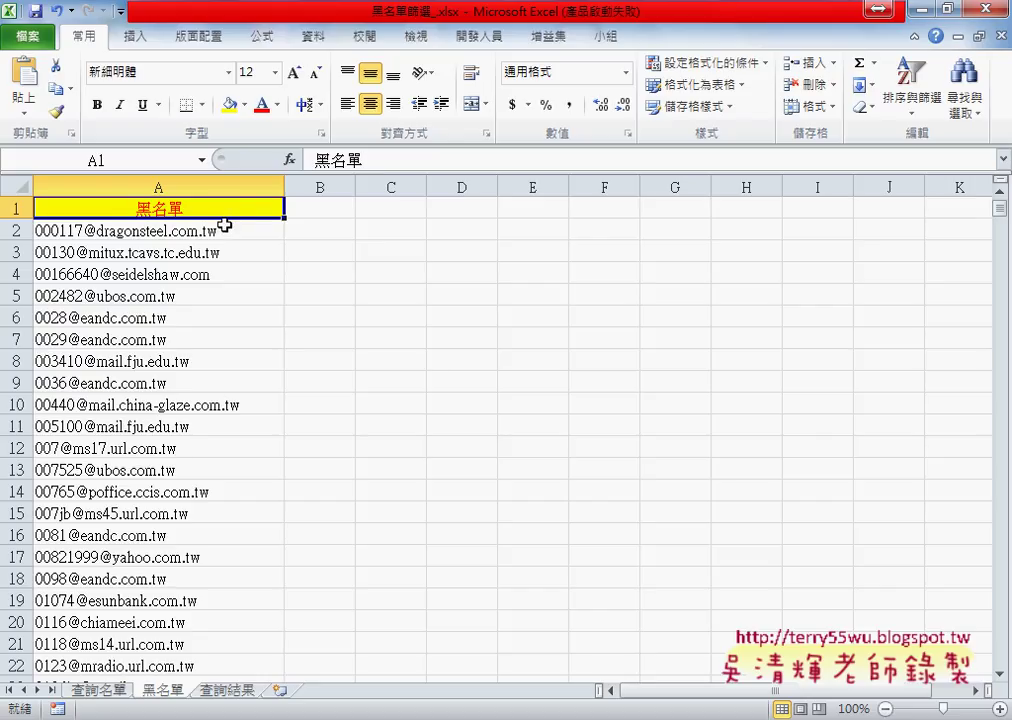
# - Select A1:A22223 on the 黑名單 sheet, the whole email column with its header
pyautogui.click(226, 229)
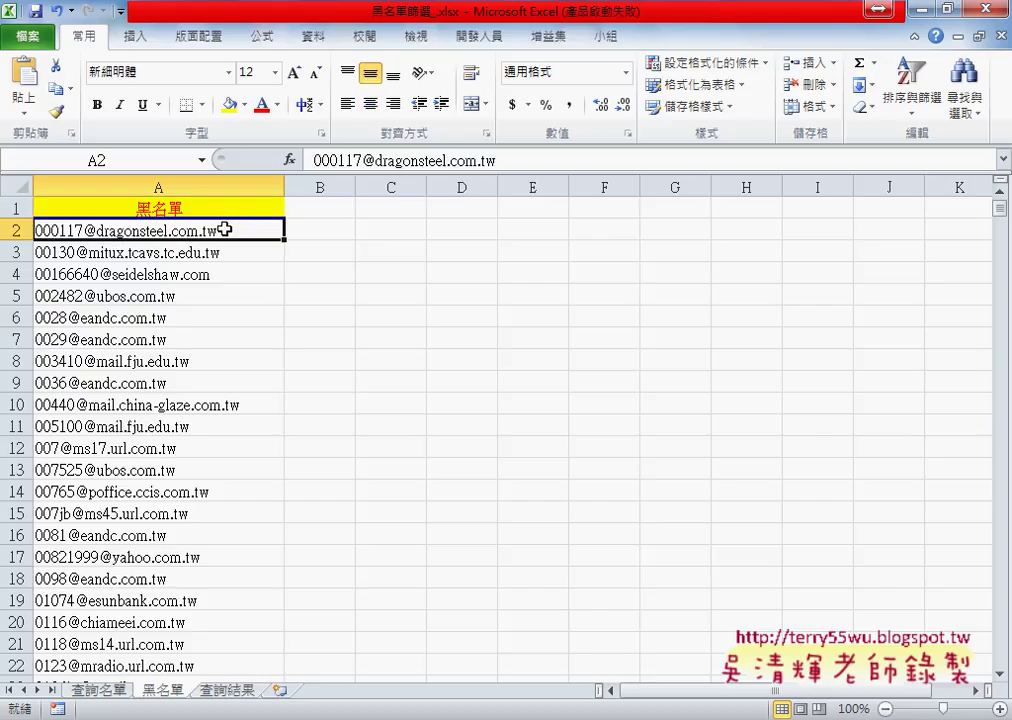
pyautogui.hotkey('ctrl', 'shift', 'Down')
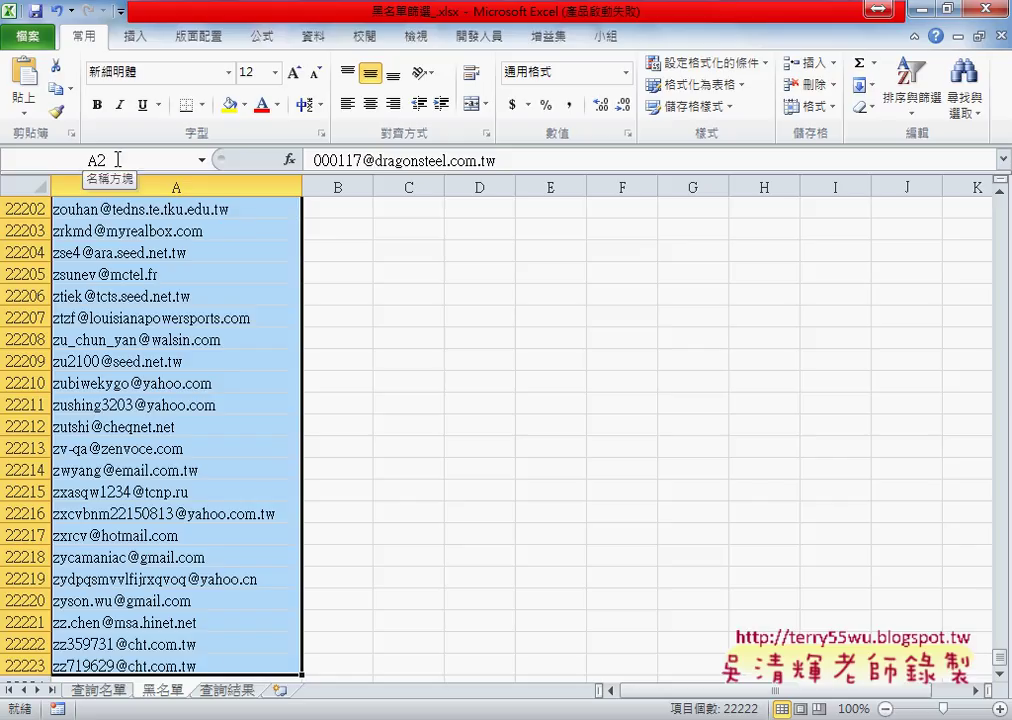
pyautogui.hotkey('ctrl', 'Home')
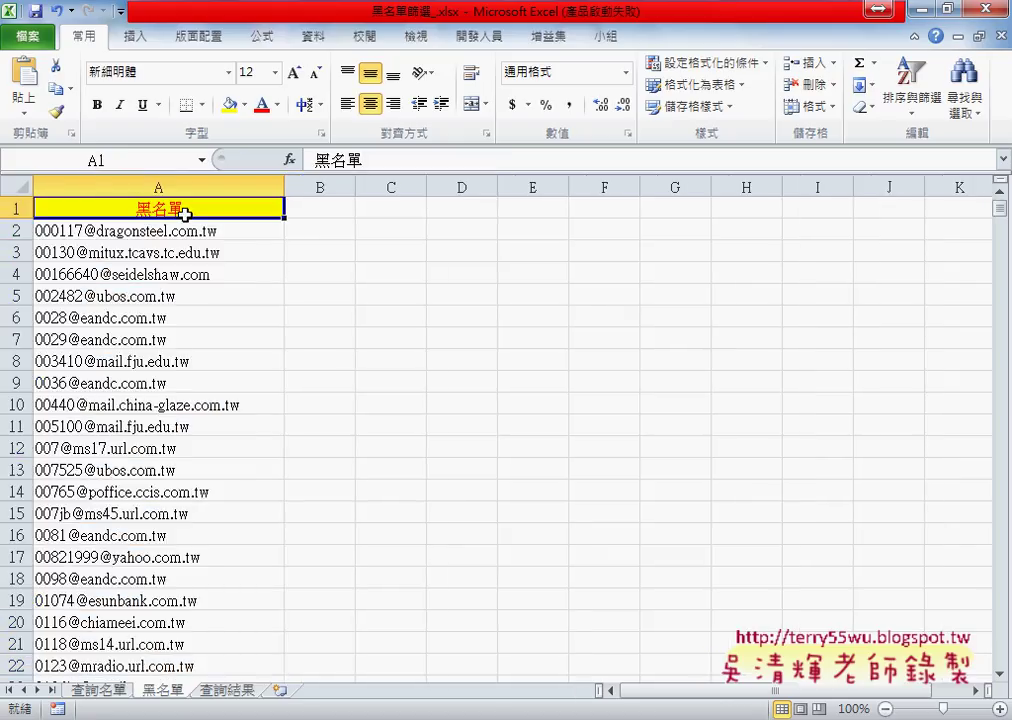
pyautogui.hotkey('ctrl', 'shift', 'Down')
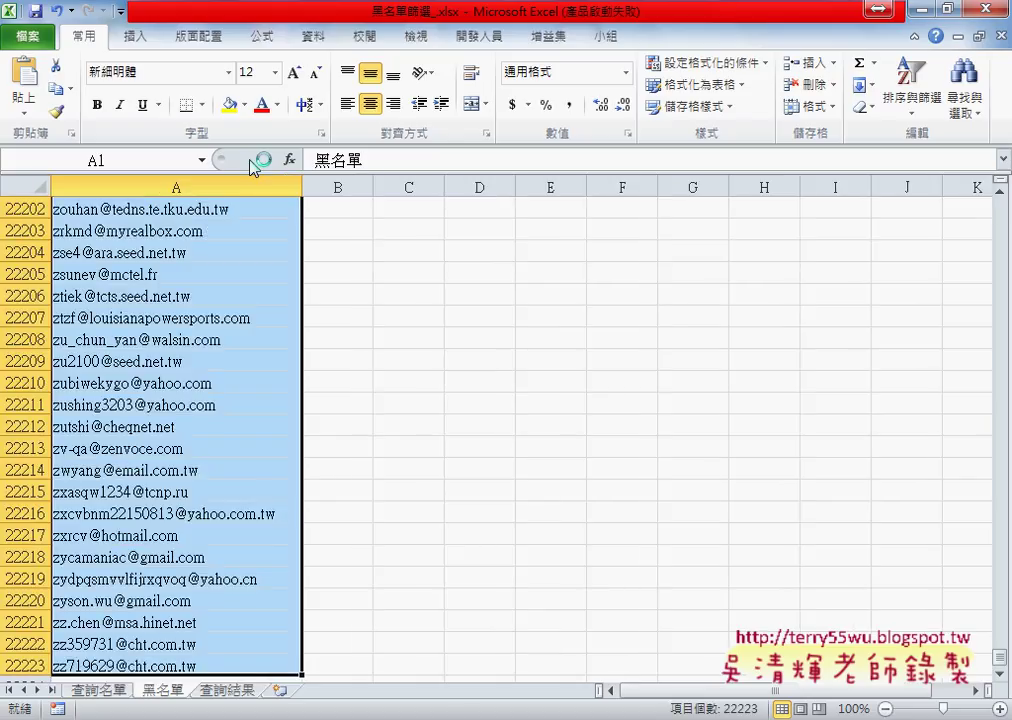
pyautogui.scroll(2, 272, 176)
pyautogui.click(261, 36)
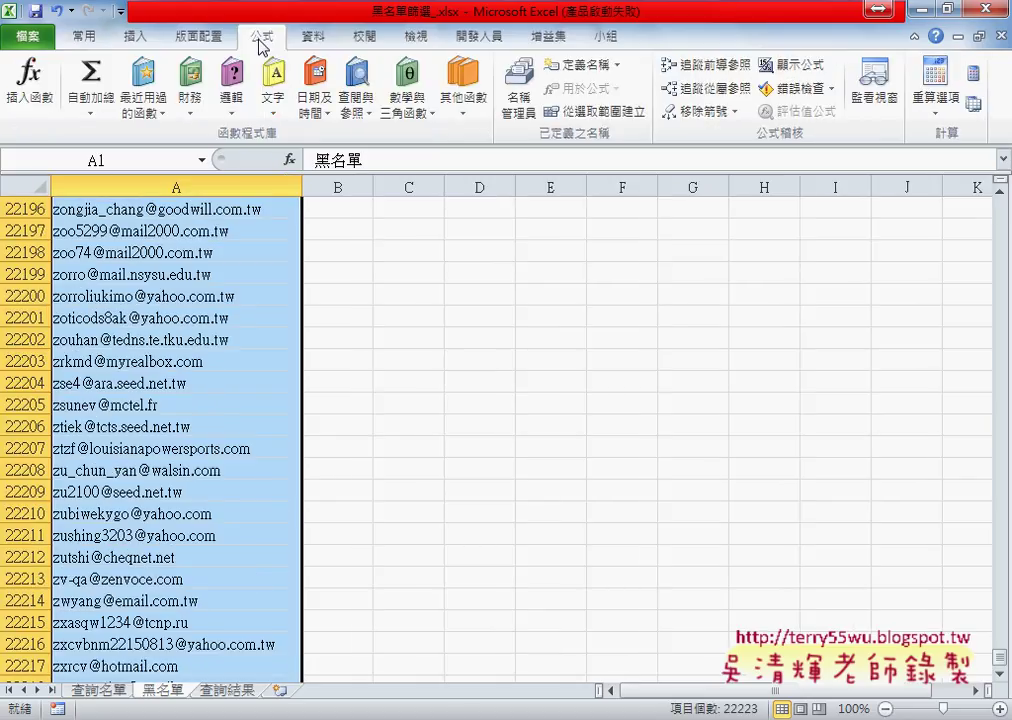
# - Create the name 黑名單 from the top row of the selected column
pyautogui.click(592, 112)
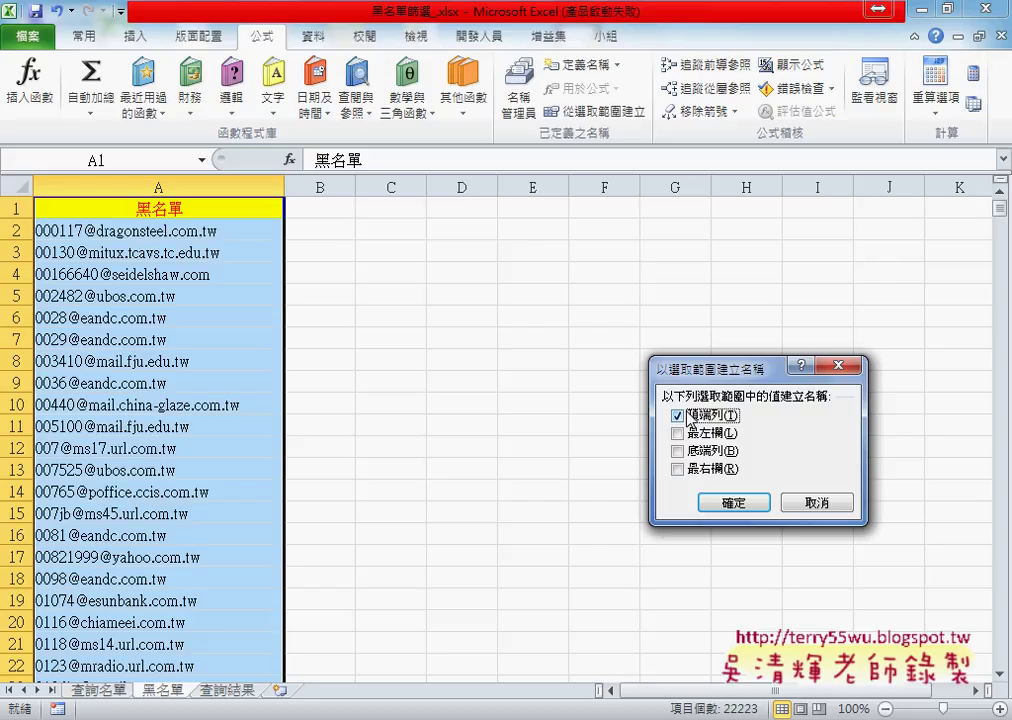
pyautogui.click(750, 502)
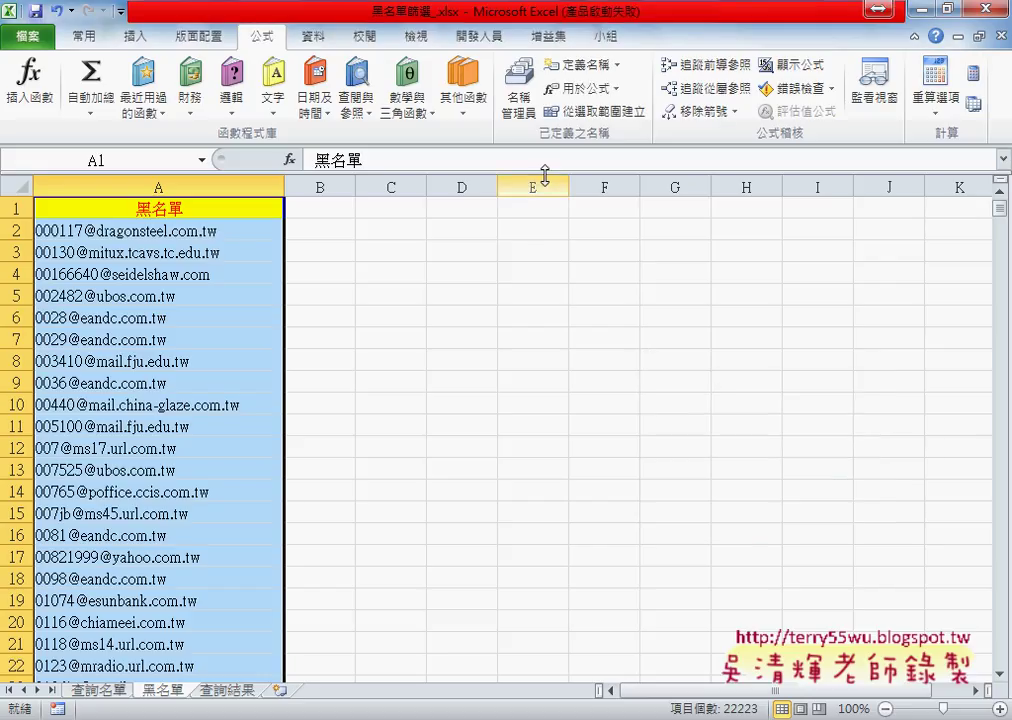
pyautogui.click(519, 90)
pyautogui.click(640, 601)
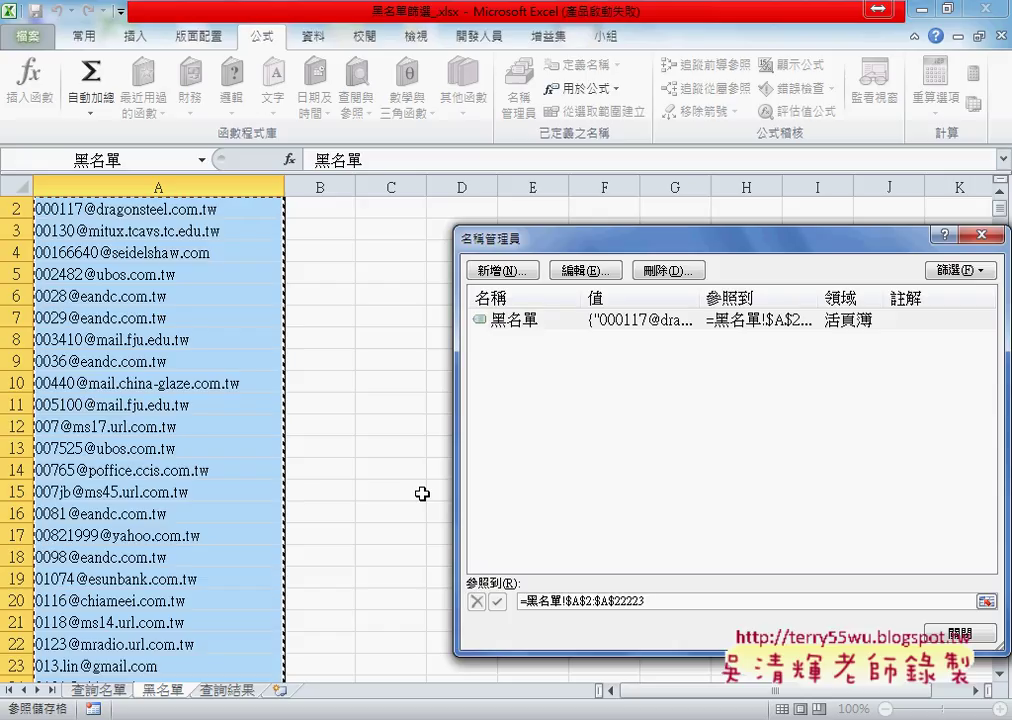
pyautogui.click(935, 633)
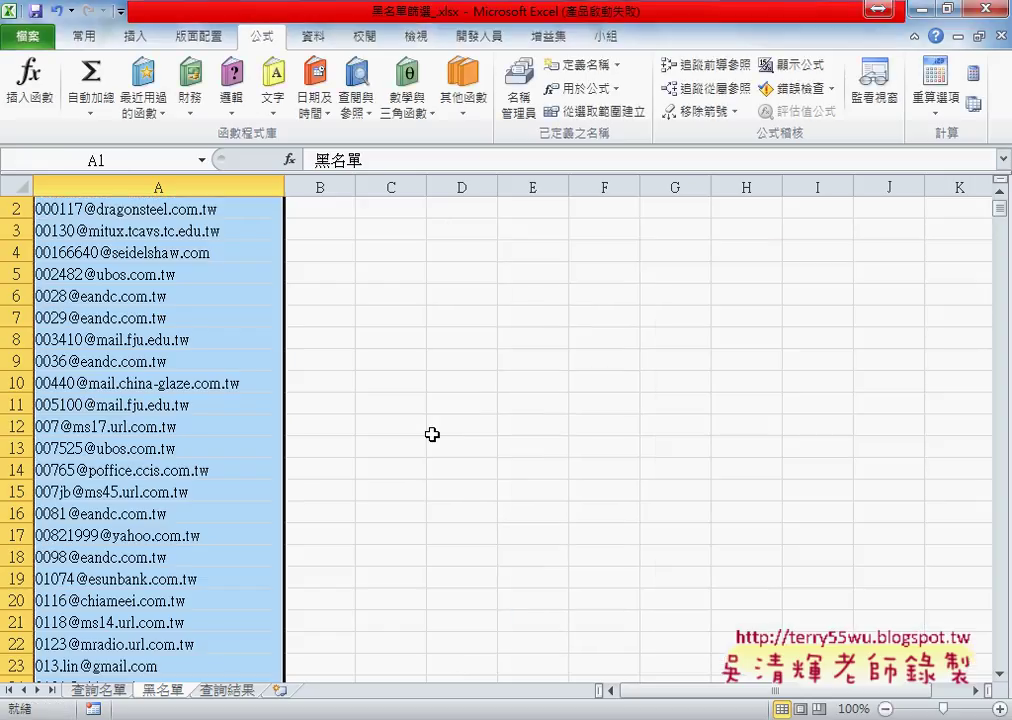
# - On the 查詢名單 sheet, find the blank row 1001 splitting the email list
pyautogui.click(92, 691)
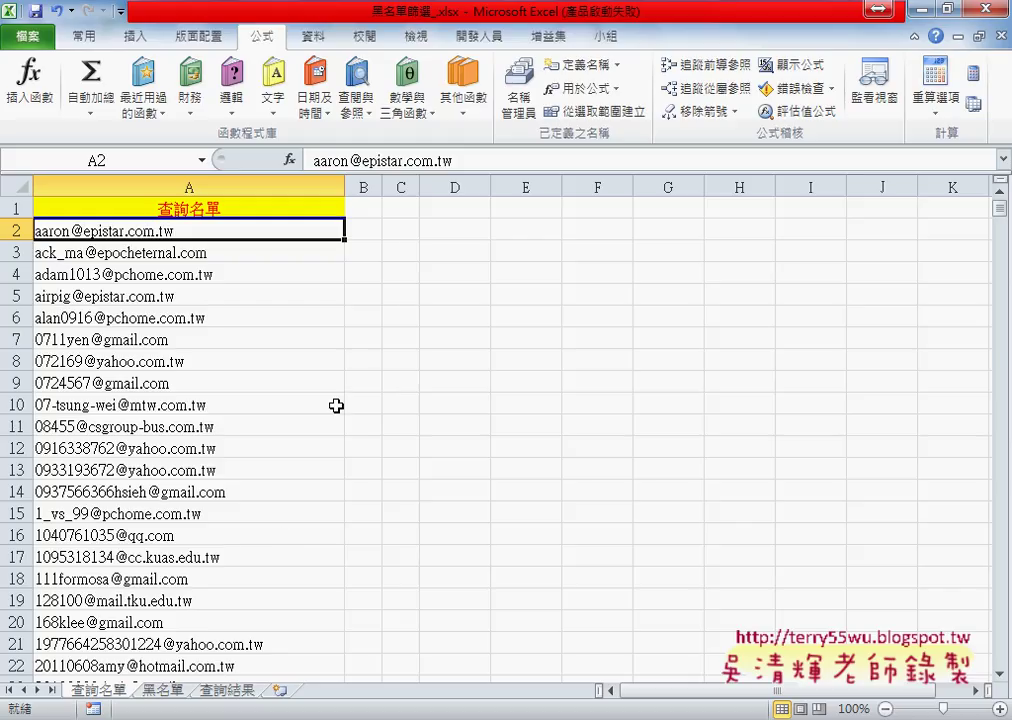
pyautogui.scroll(-6, 264, 370)
pyautogui.scroll(-8, 258, 378)
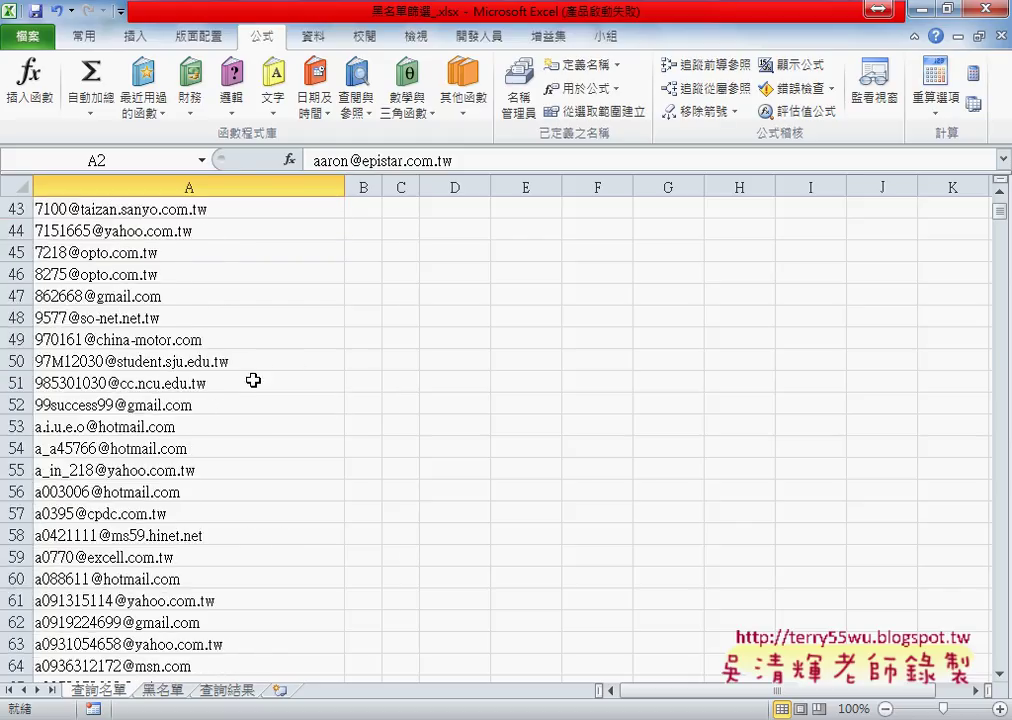
pyautogui.scroll(3, 253, 381)
pyautogui.click(253, 381)
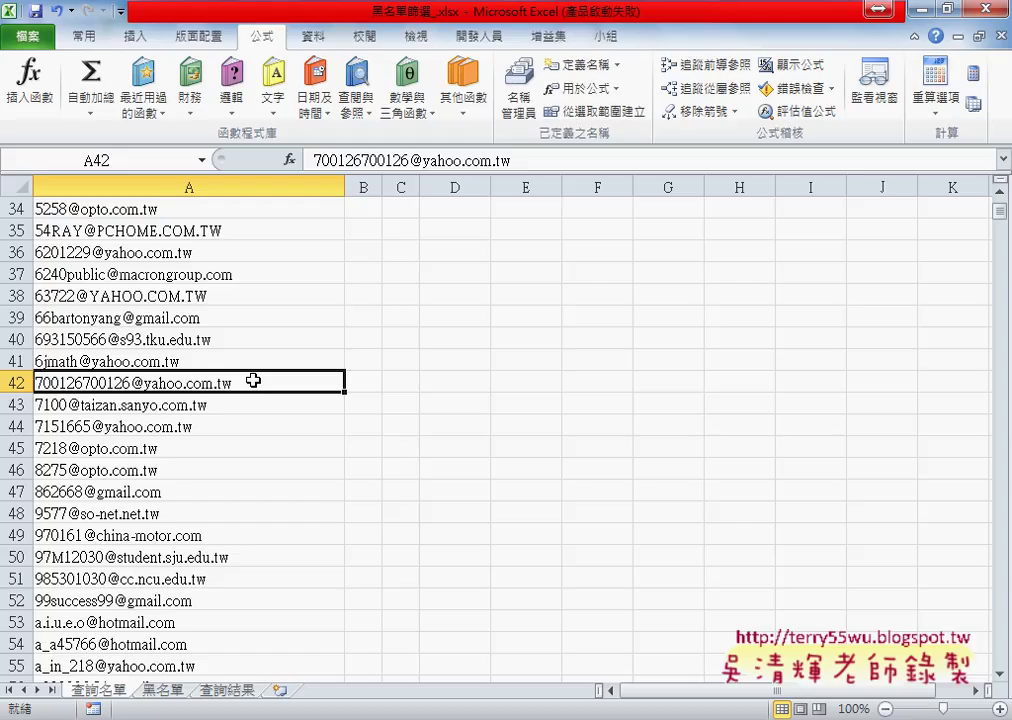
pyautogui.hotkey('ctrl', 'Down')
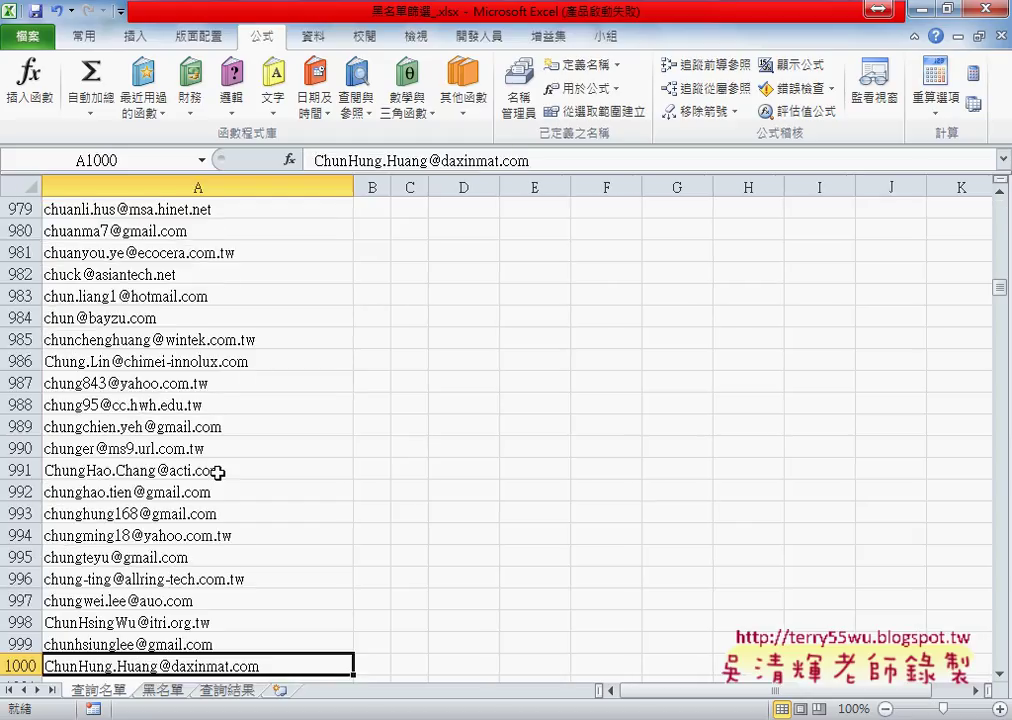
pyautogui.scroll(-3, 205, 485)
pyautogui.click(14, 491)
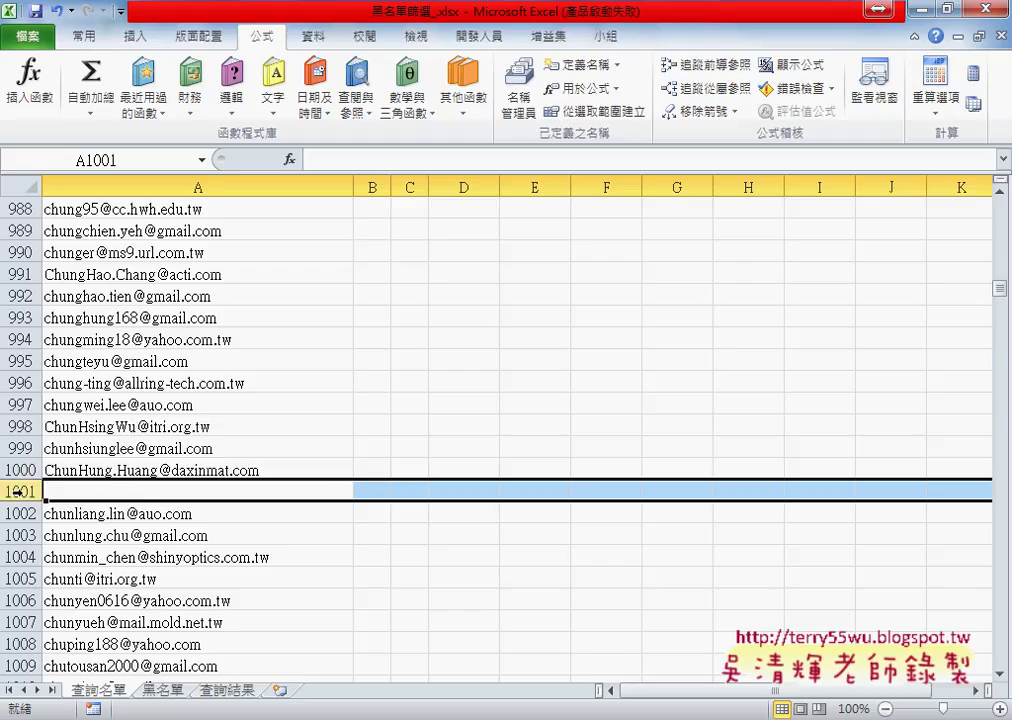
# - Find the list's last email at row 5580, then return to the top
pyautogui.click(105, 511)
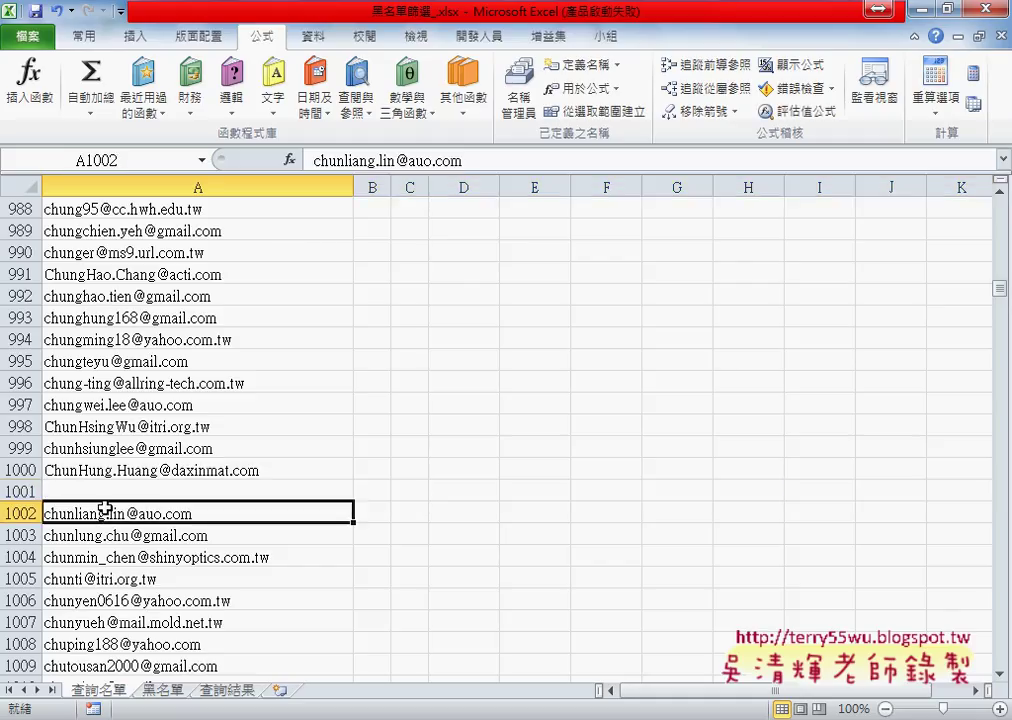
pyautogui.hotkey('ctrl', 'Down')
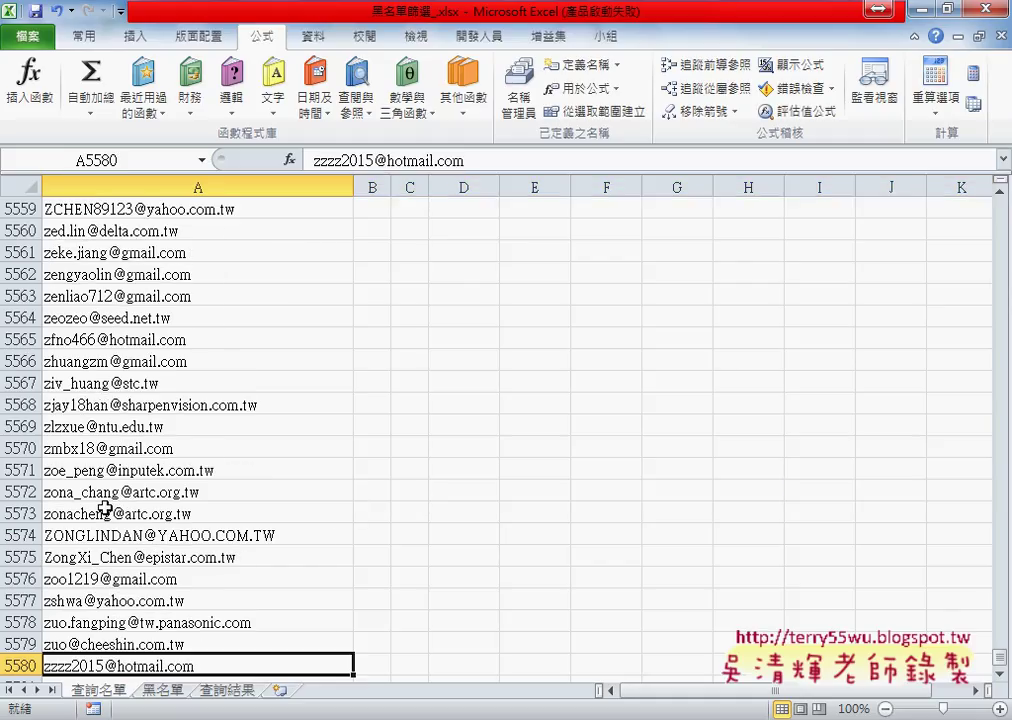
pyautogui.hotkey('ctrl', 'Up')
pyautogui.hotkey('ctrl', 'Up')
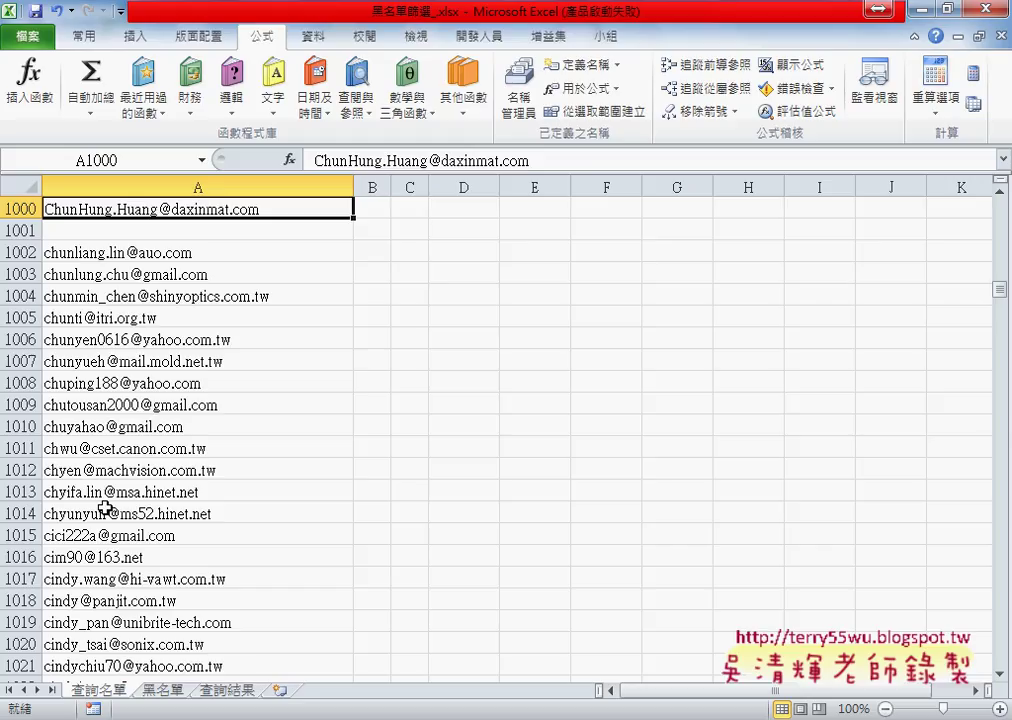
pyautogui.hotkey('ctrl', 'Up')
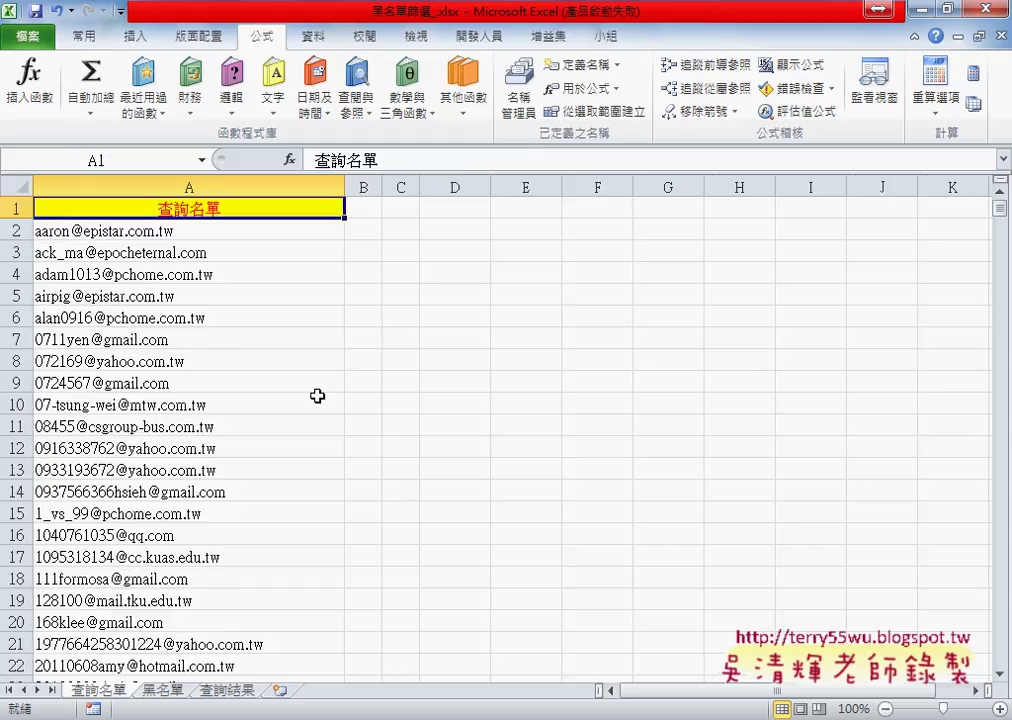
# - Widen column B and enter the heading 結果 in B1, discarding mistyped text
pyautogui.doubleClick(383, 188)
pyautogui.click(371, 208)
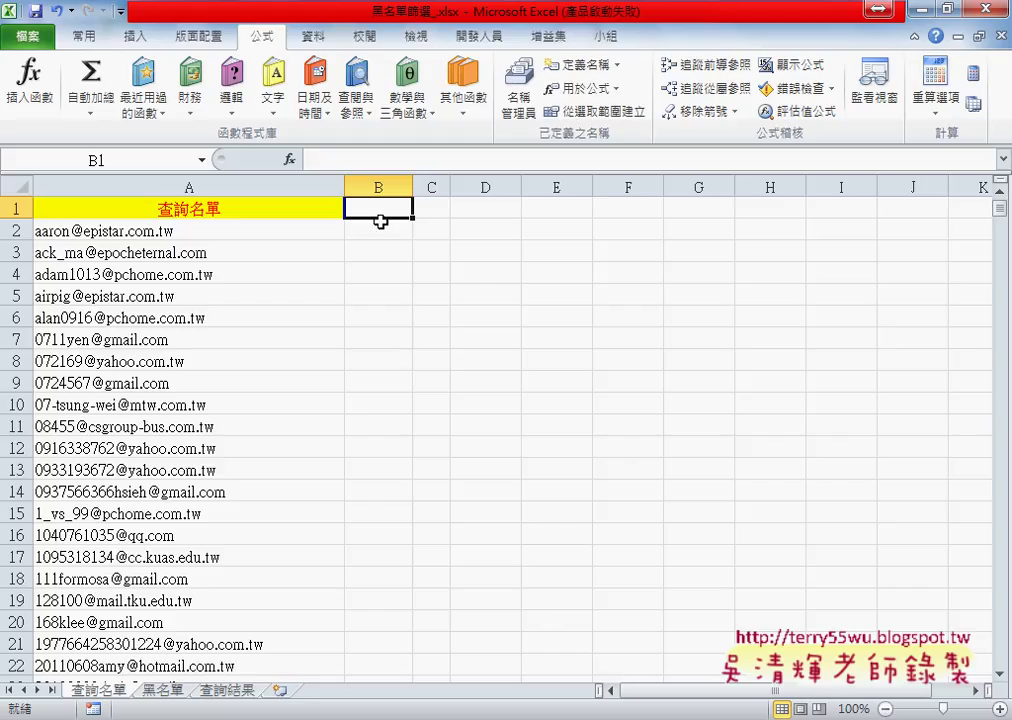
pyautogui.write('gew')
pyautogui.press('BackSpace')
pyautogui.press('BackSpace')
pyautogui.press('BackSpace')
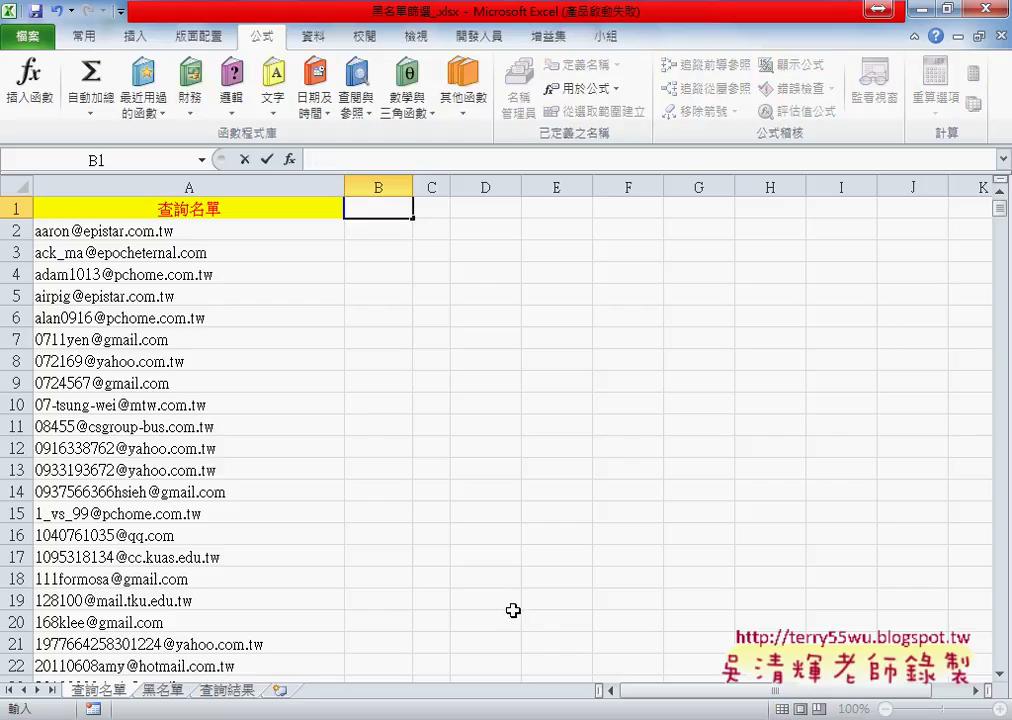
pyautogui.write('ewg')
pyautogui.press('BackSpace')
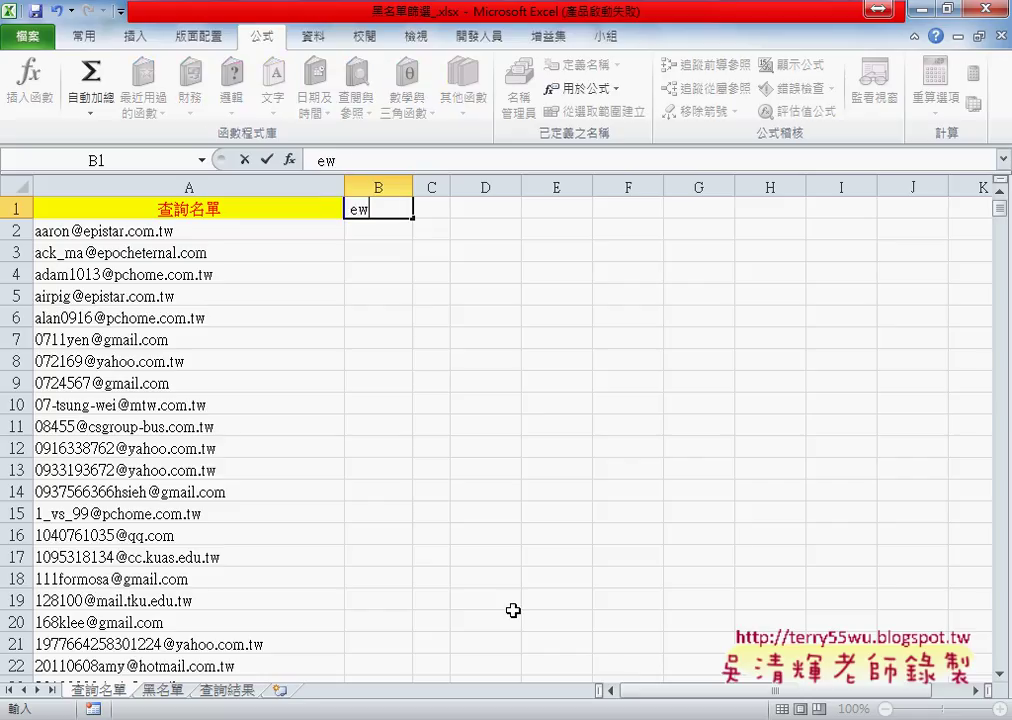
pyautogui.press('BackSpace')
pyautogui.press('BackSpace')
pyautogui.press('Escape')
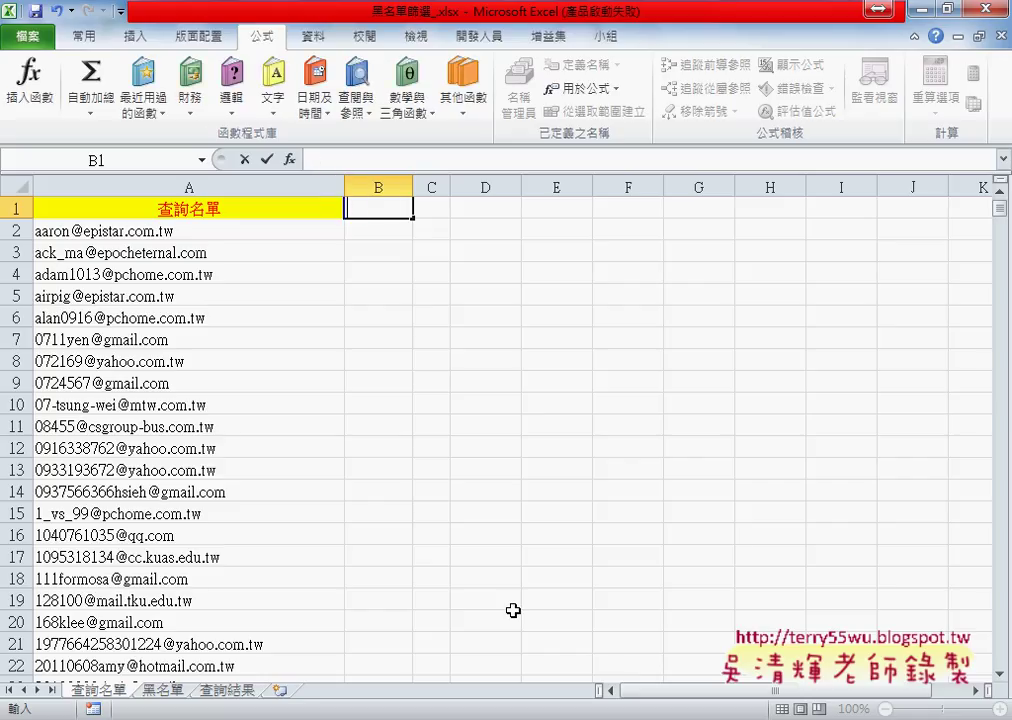
pyautogui.write('結果')
pyautogui.press('Return')
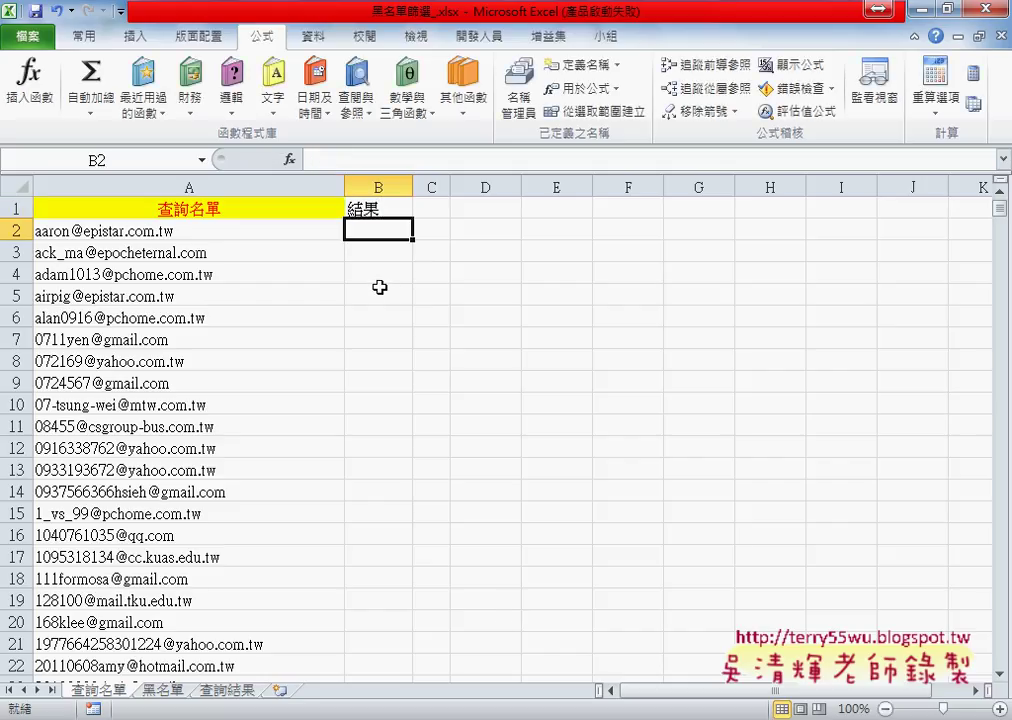
# - Insert the COUNTIF function in cell B2
pyautogui.click(289, 159)
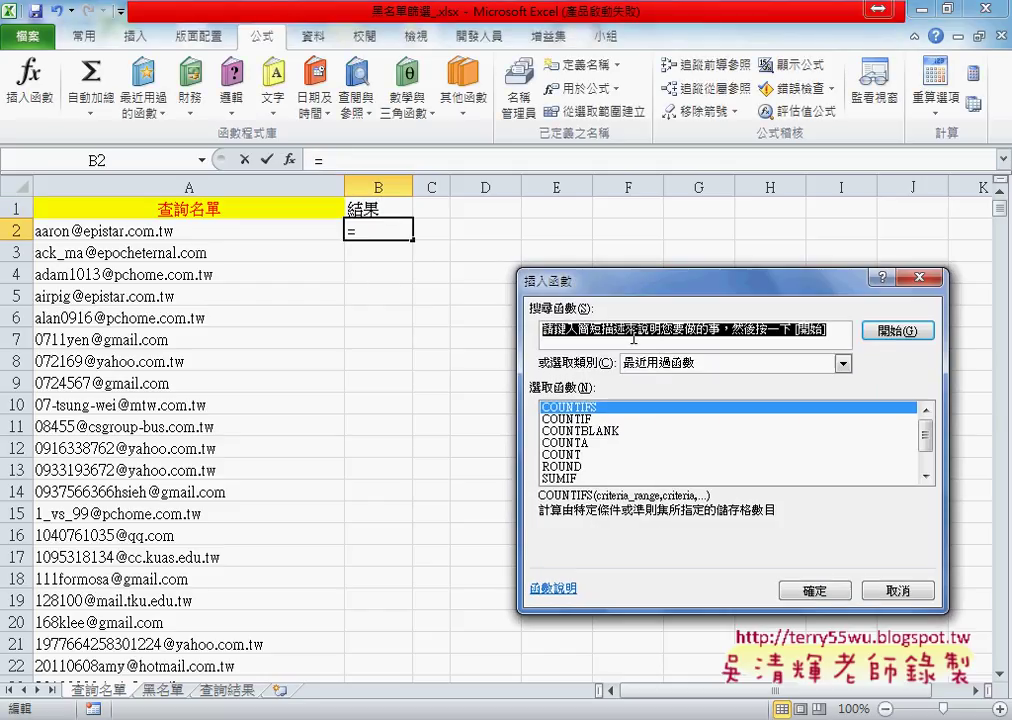
pyautogui.click(660, 366)
pyautogui.click(660, 379)
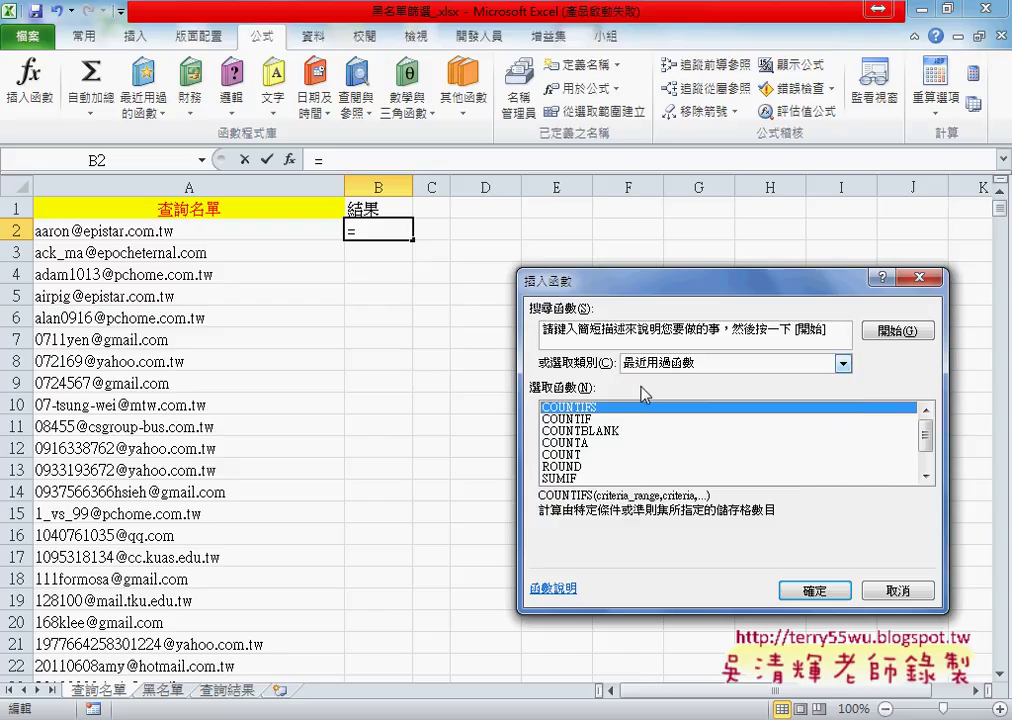
pyautogui.click(578, 420)
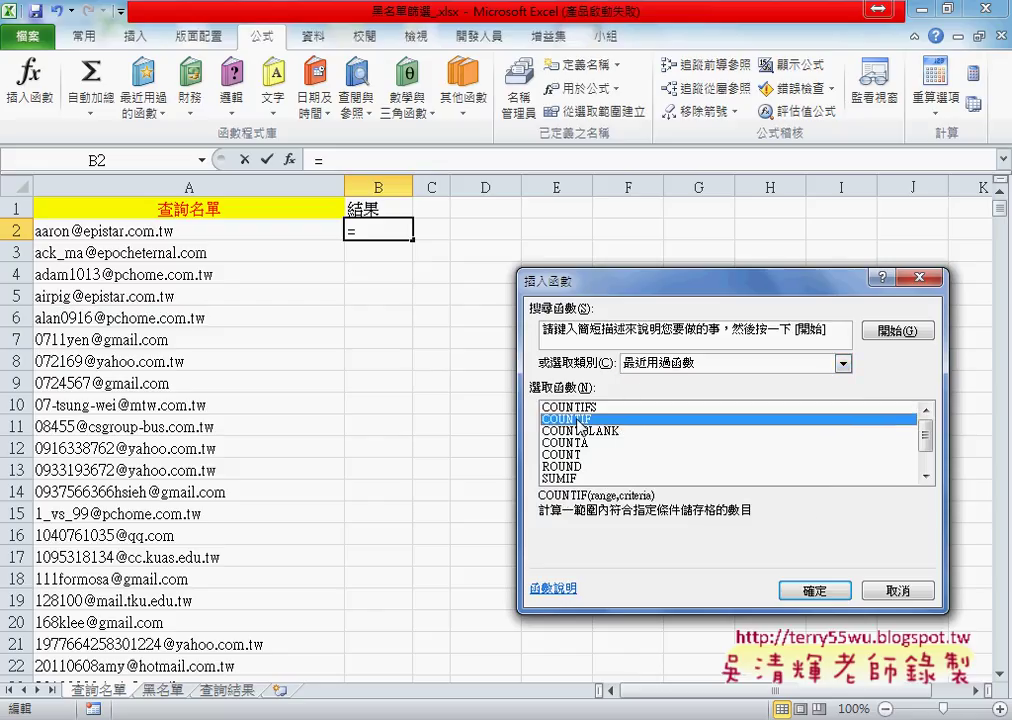
pyautogui.click(813, 591)
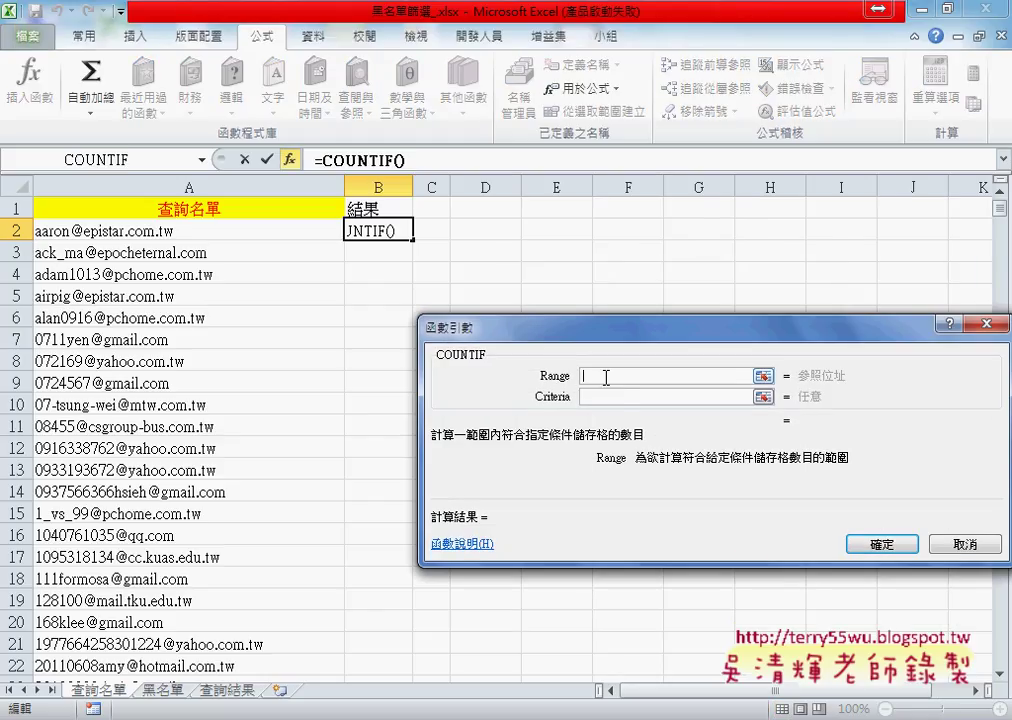
# - Set COUNTIF's range to the name 黑名單 and criteria to A2, giving =COUNTIF(黑名單,A2)
pyautogui.press('F3')
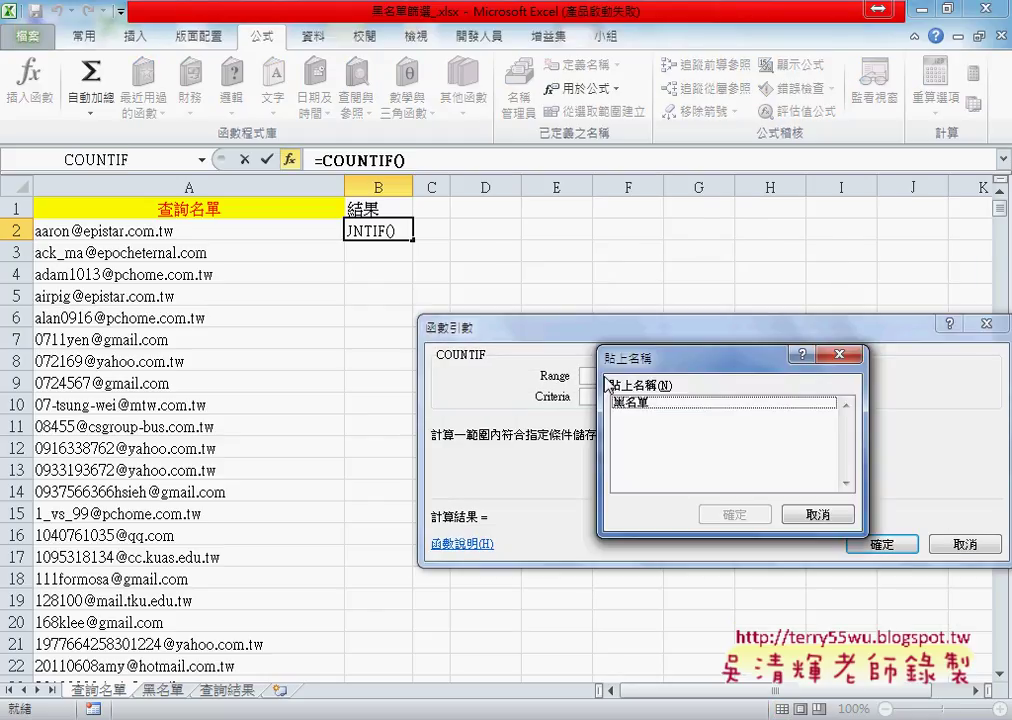
pyautogui.click(630, 404)
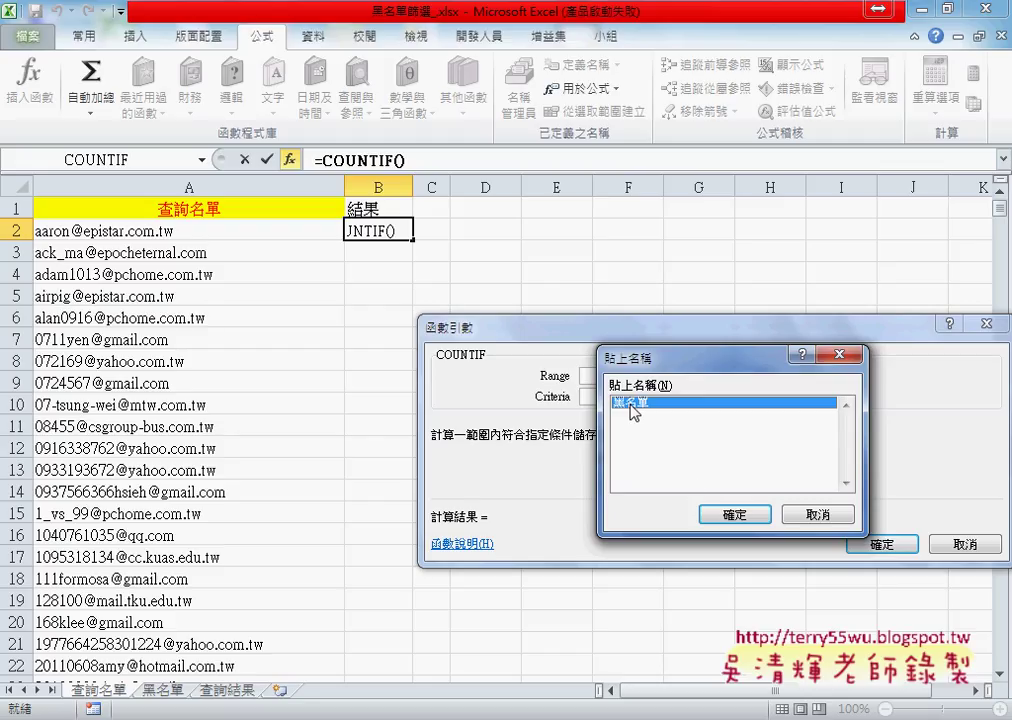
pyautogui.click(737, 514)
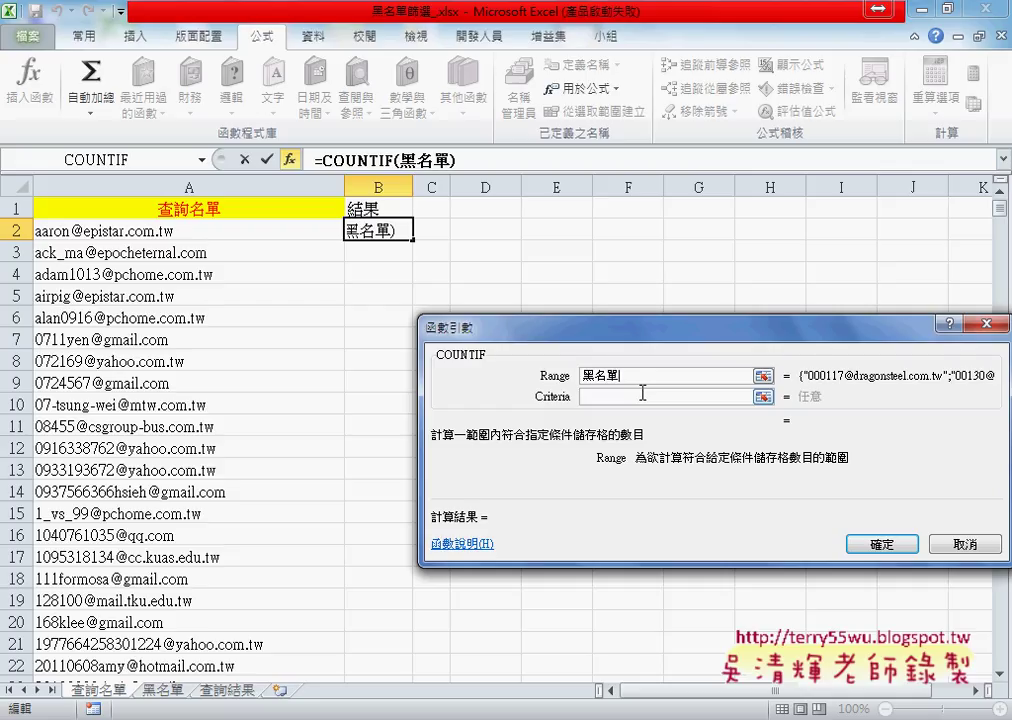
pyautogui.click(643, 393)
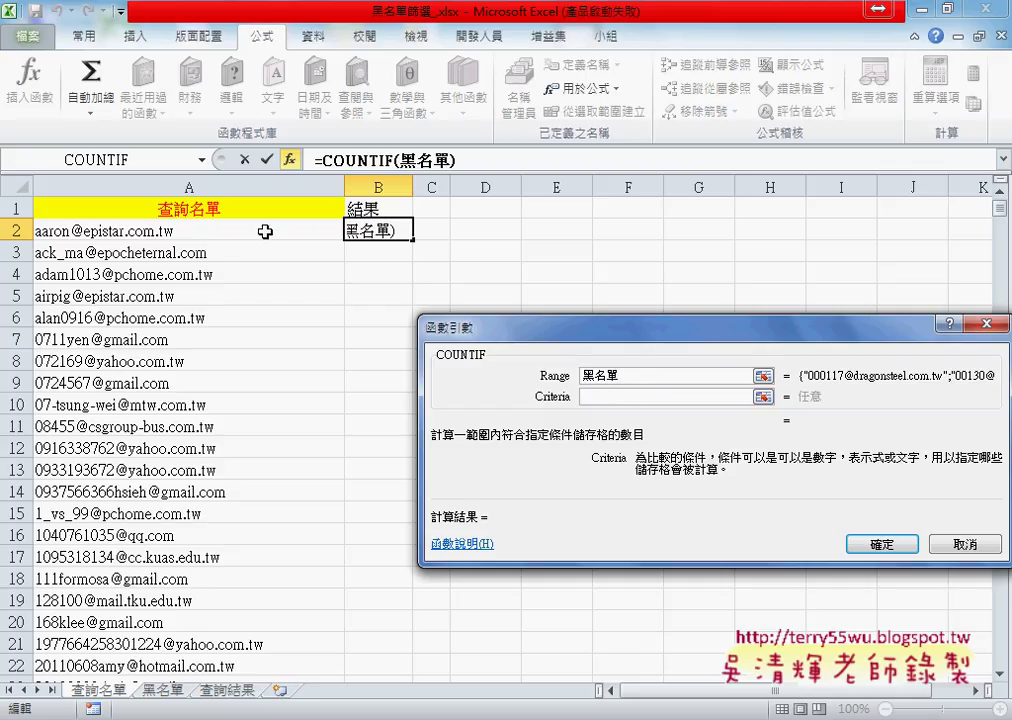
pyautogui.click(265, 231)
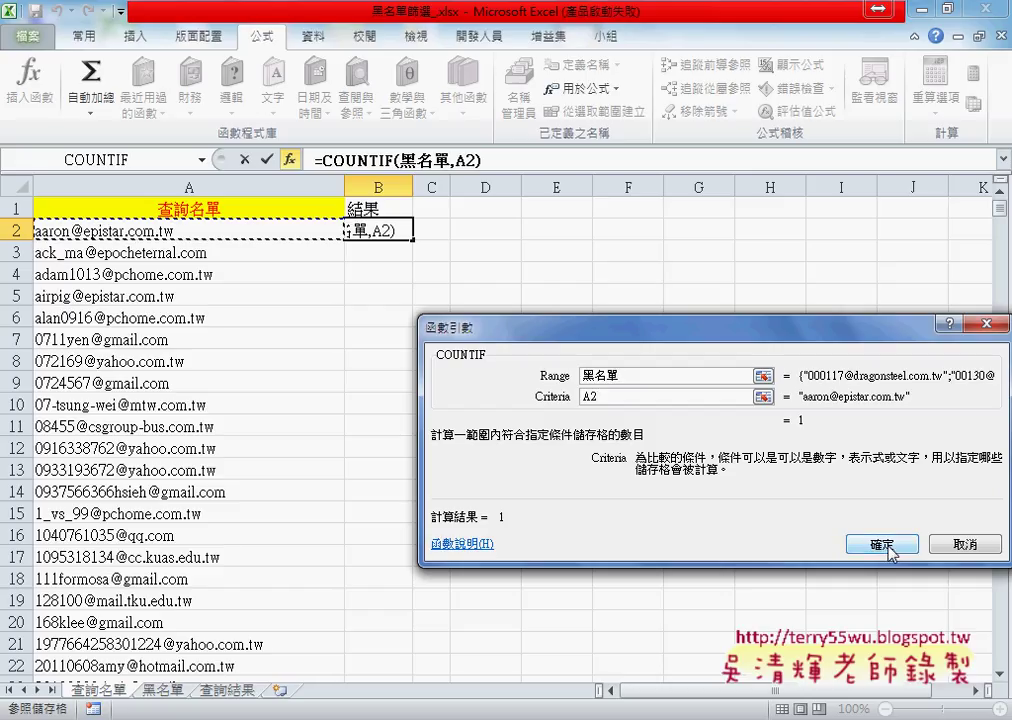
pyautogui.click(856, 545)
# - Fill =COUNTIF(黑名單,A2) down column B for all query emails, then select B1
pyautogui.doubleClick(414, 241)
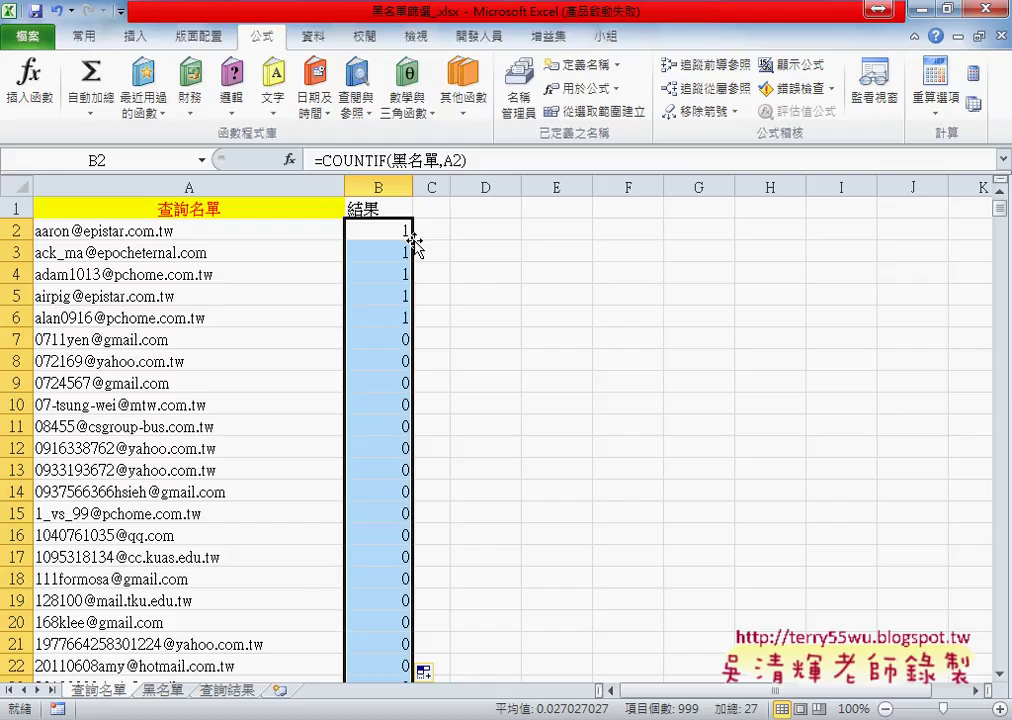
pyautogui.click(229, 691)
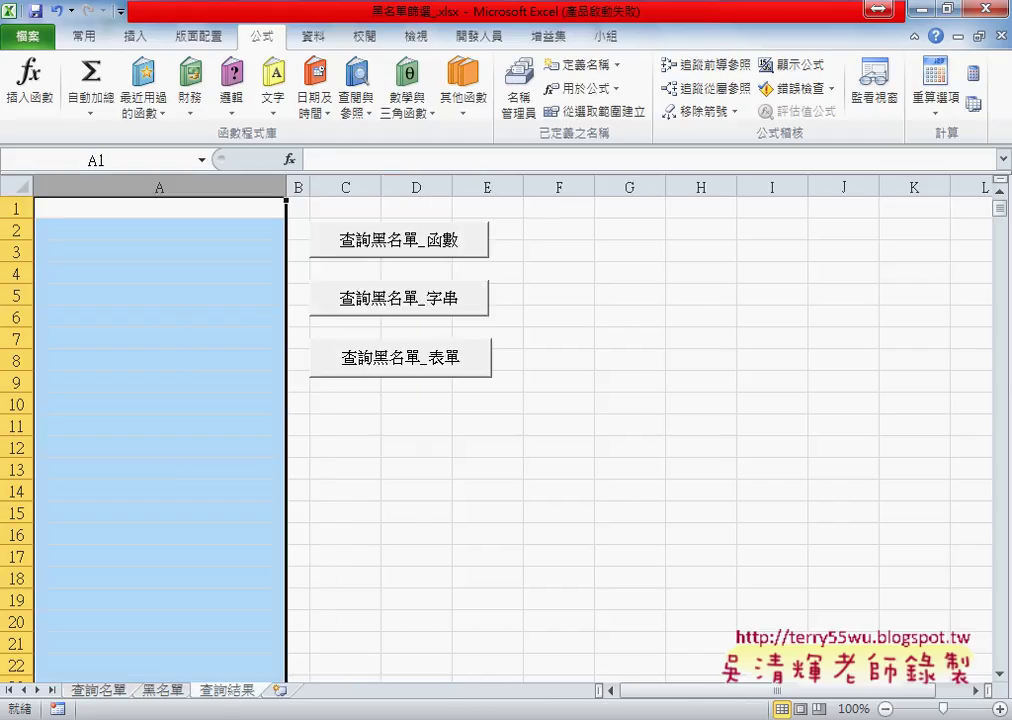
pyautogui.hotkey('ctrl', 'pageup')
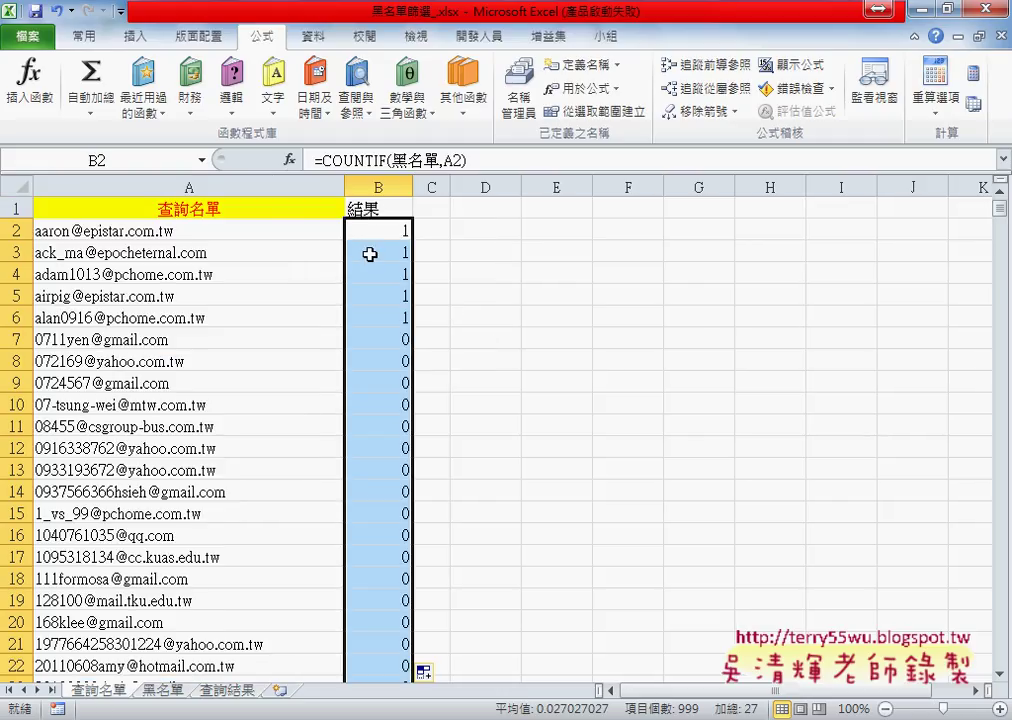
pyautogui.click(381, 209)
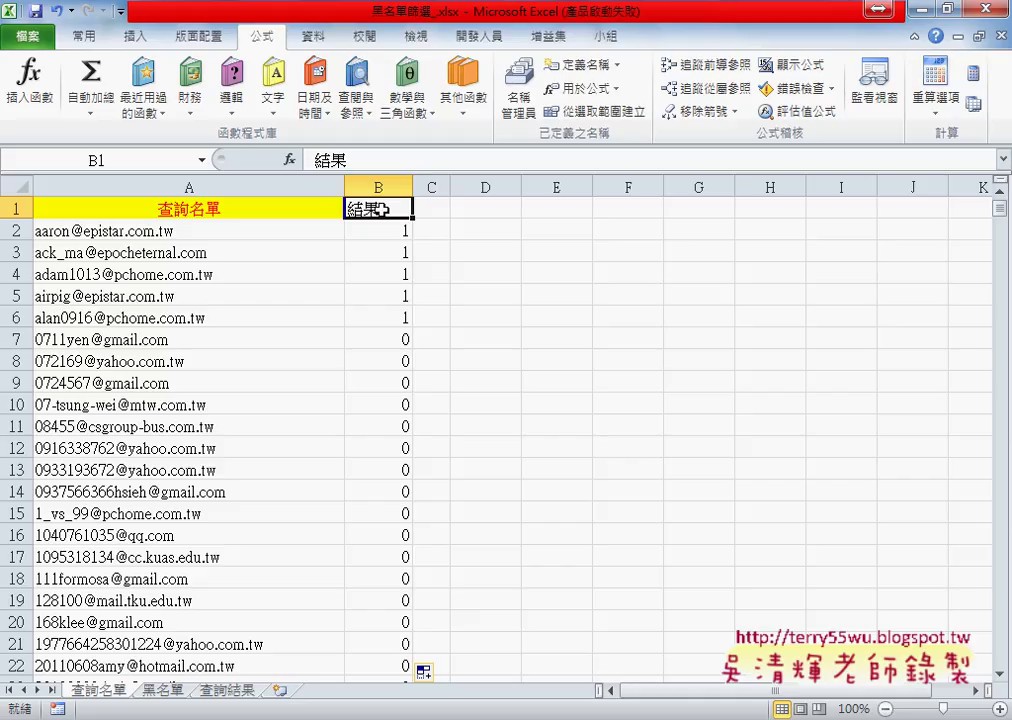
pyautogui.click(313, 36)
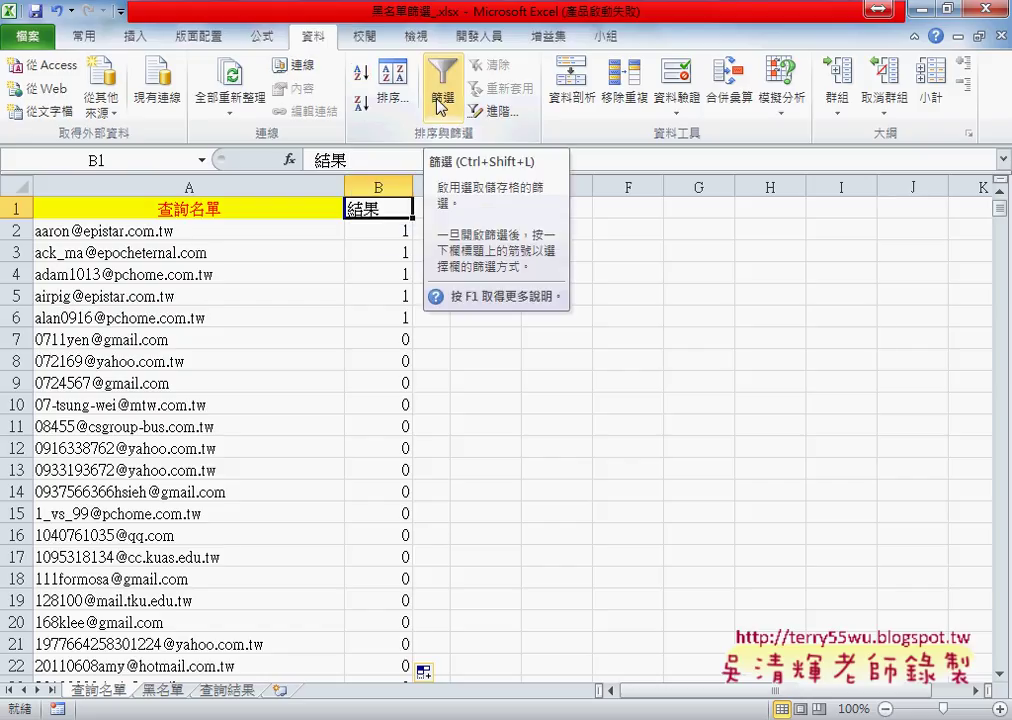
# - Filter the 結果 column to show only rows with 1, excluding 0
pyautogui.click(440, 107)
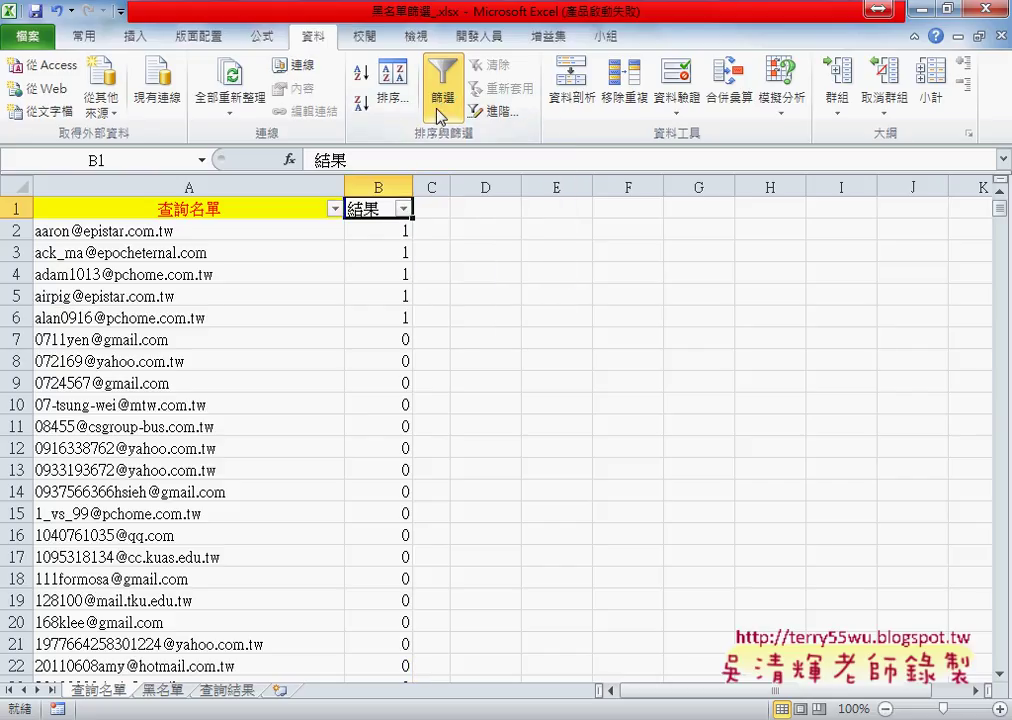
pyautogui.click(404, 208)
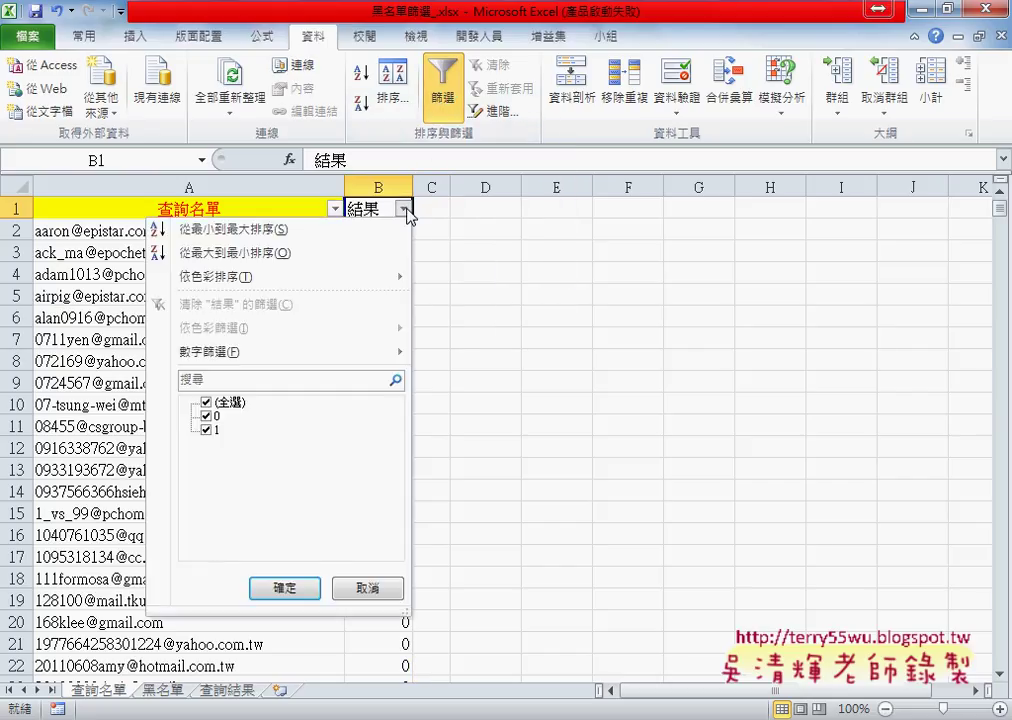
pyautogui.click(207, 416)
pyautogui.click(286, 589)
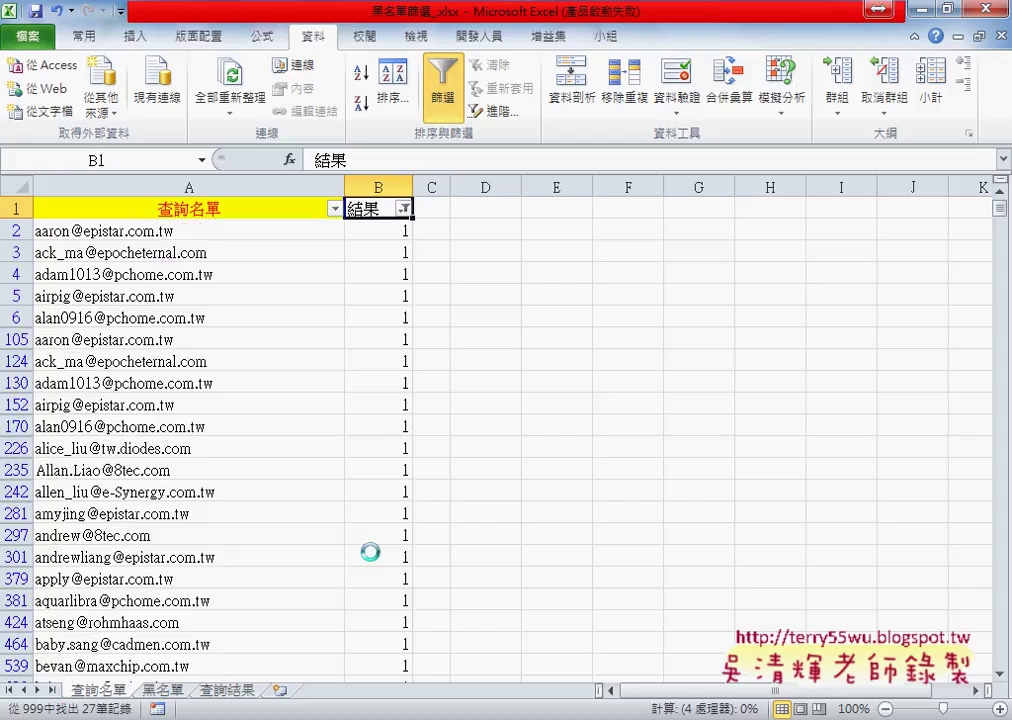
# - Copy the 27 filtered matching emails from column A
pyautogui.click(176, 231)
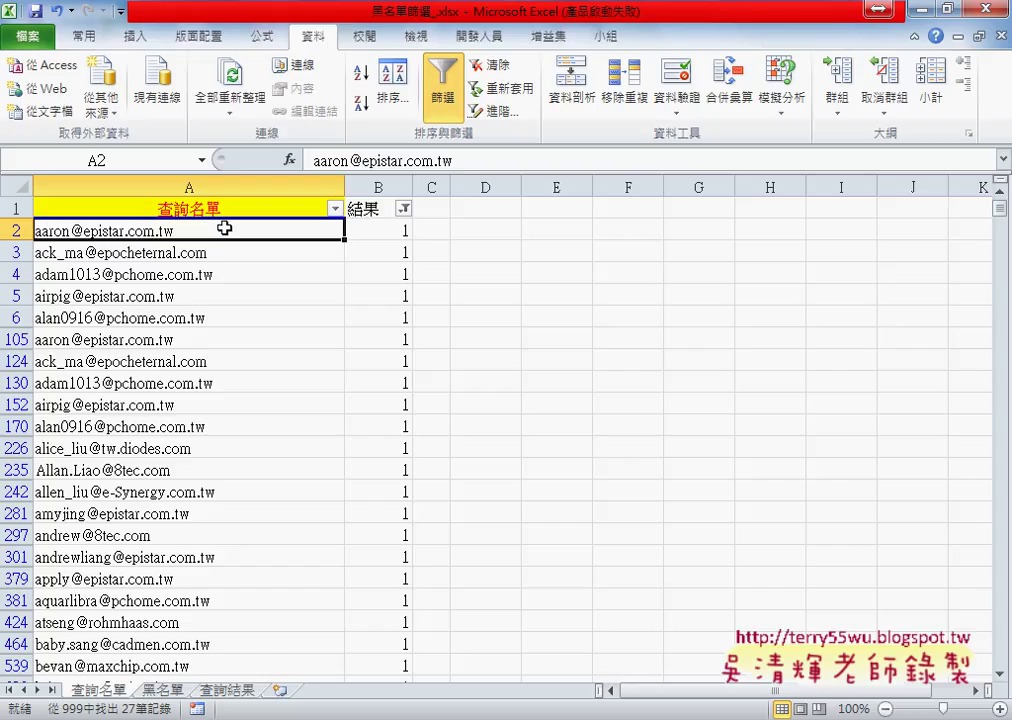
pyautogui.hotkey('ctrl', 'shift', 'Down')
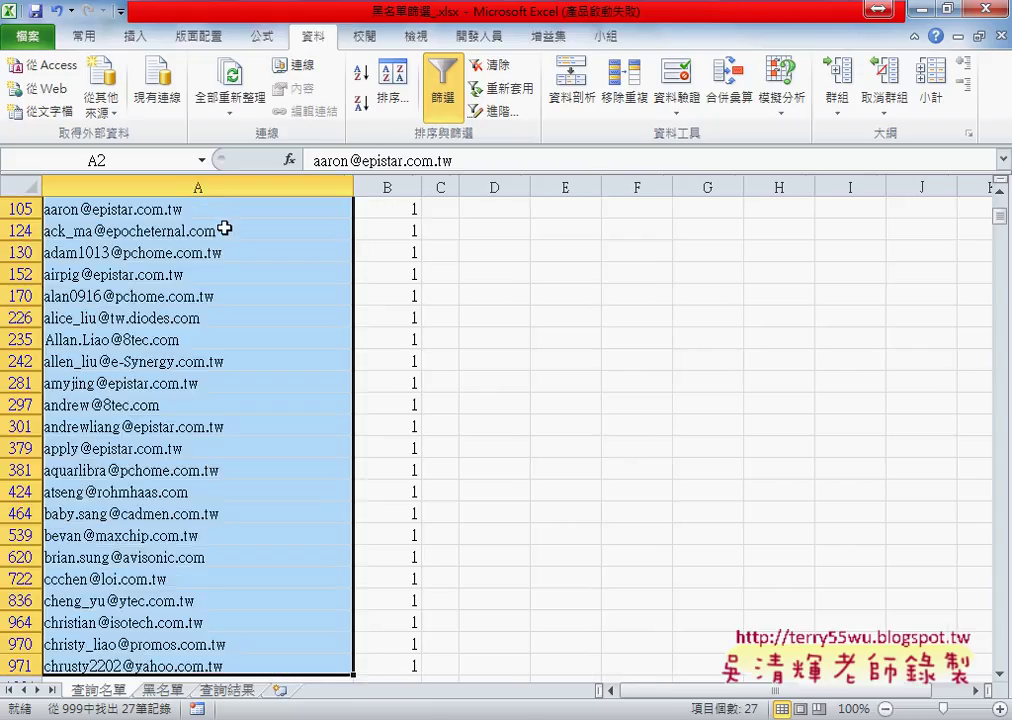
pyautogui.hotkey('ctrl', 'c')
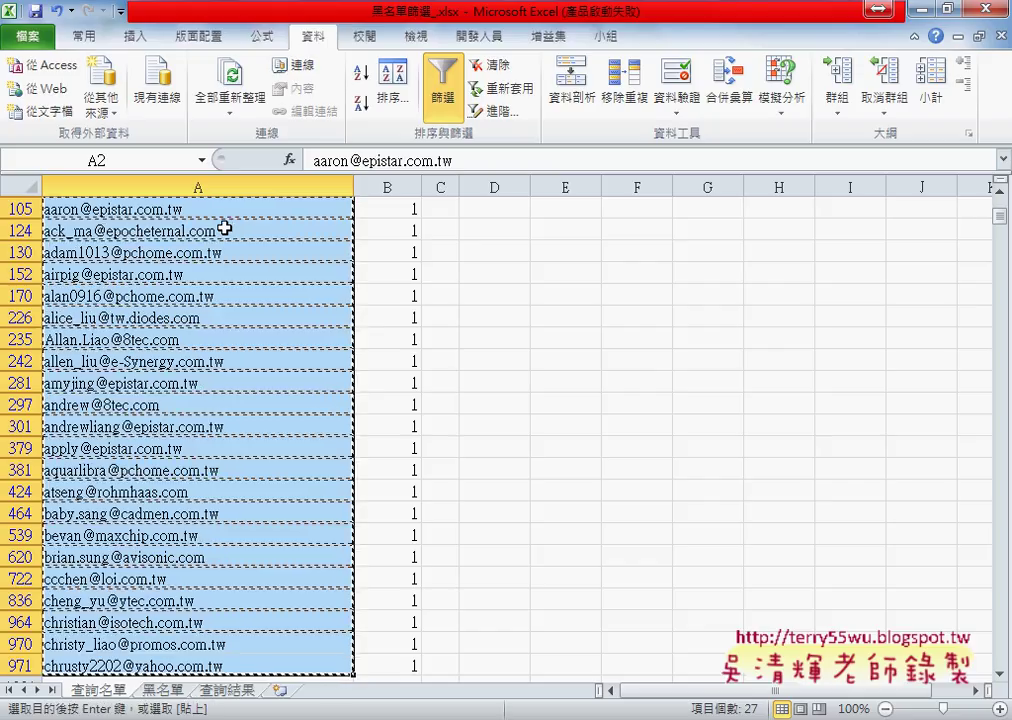
# - Paste the matching emails into A1 of the 查詢結果 sheet, then return to 查詢名單
pyautogui.click(227, 691)
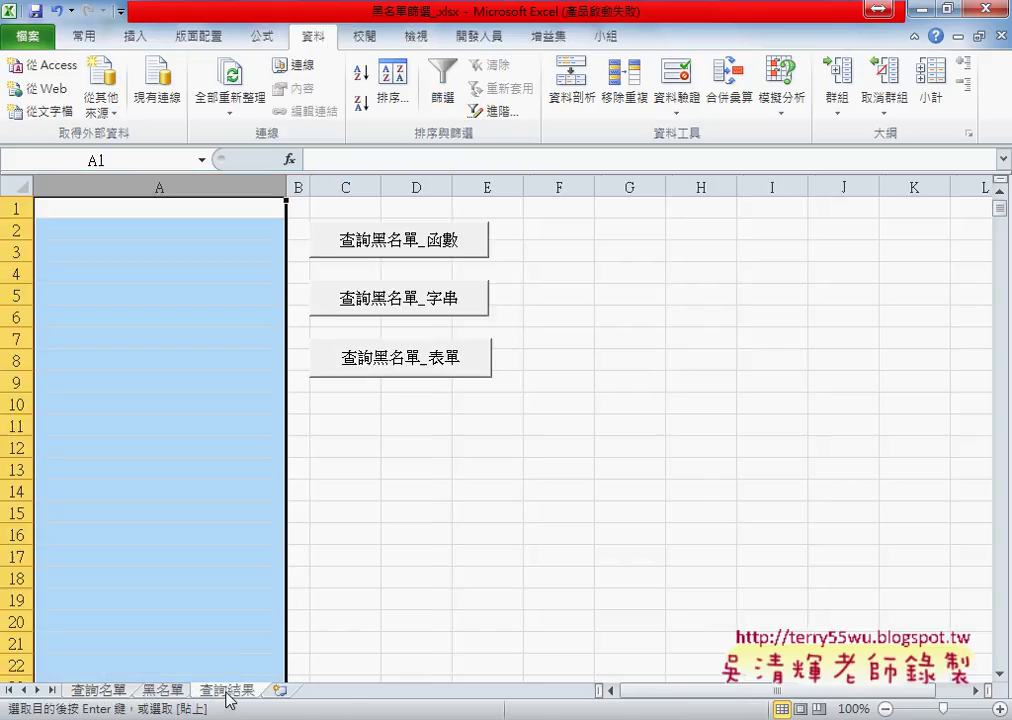
pyautogui.click(194, 207)
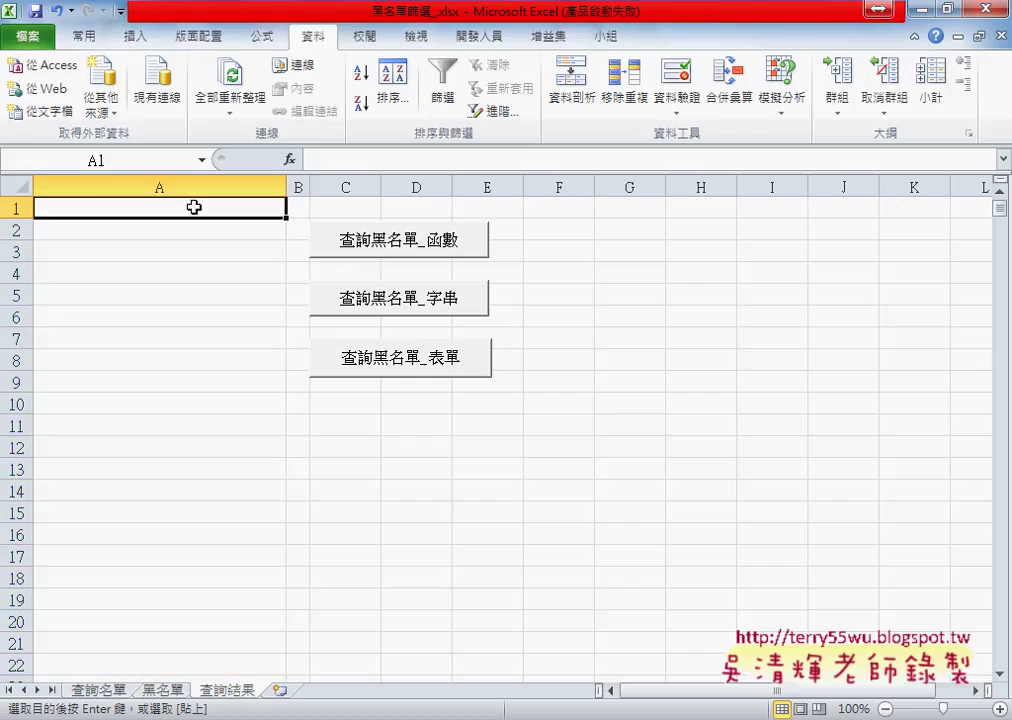
pyautogui.hotkey('ctrl', 'v')
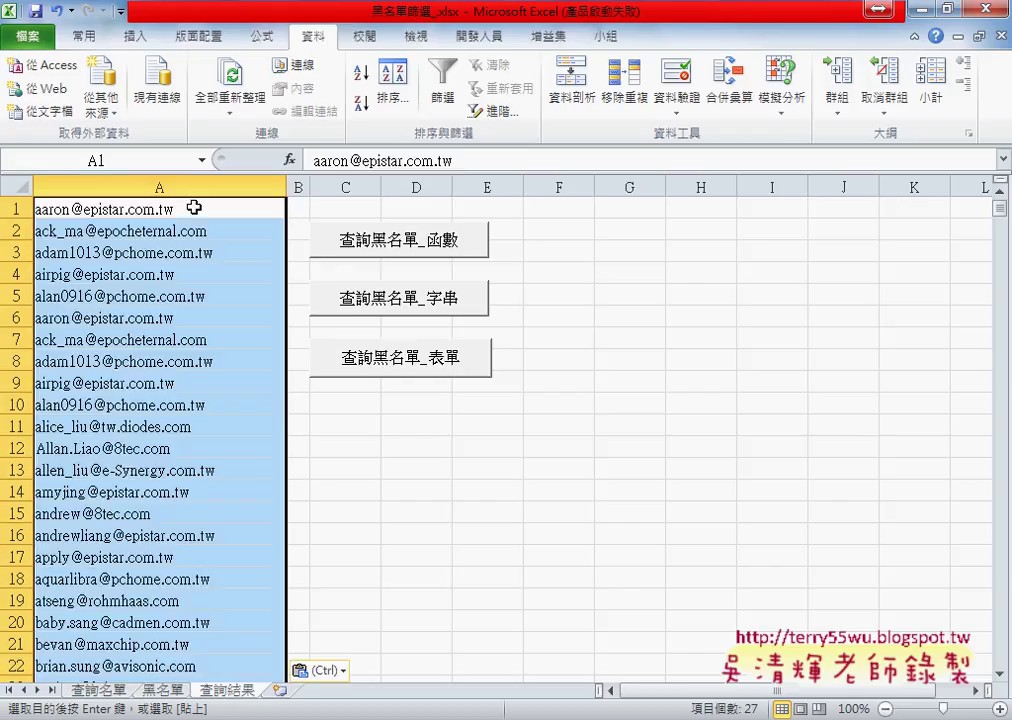
pyautogui.click(98, 690)
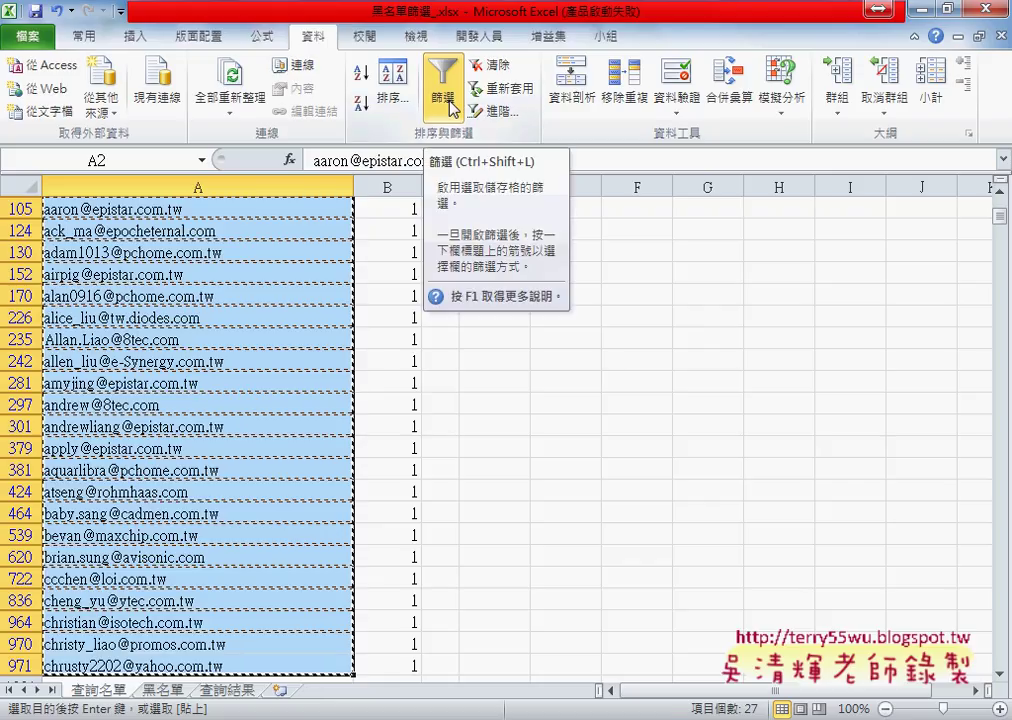
# - Turn off the 篩選 filter and scroll back to the top of the list
pyautogui.click(446, 100)
pyautogui.click(446, 100)
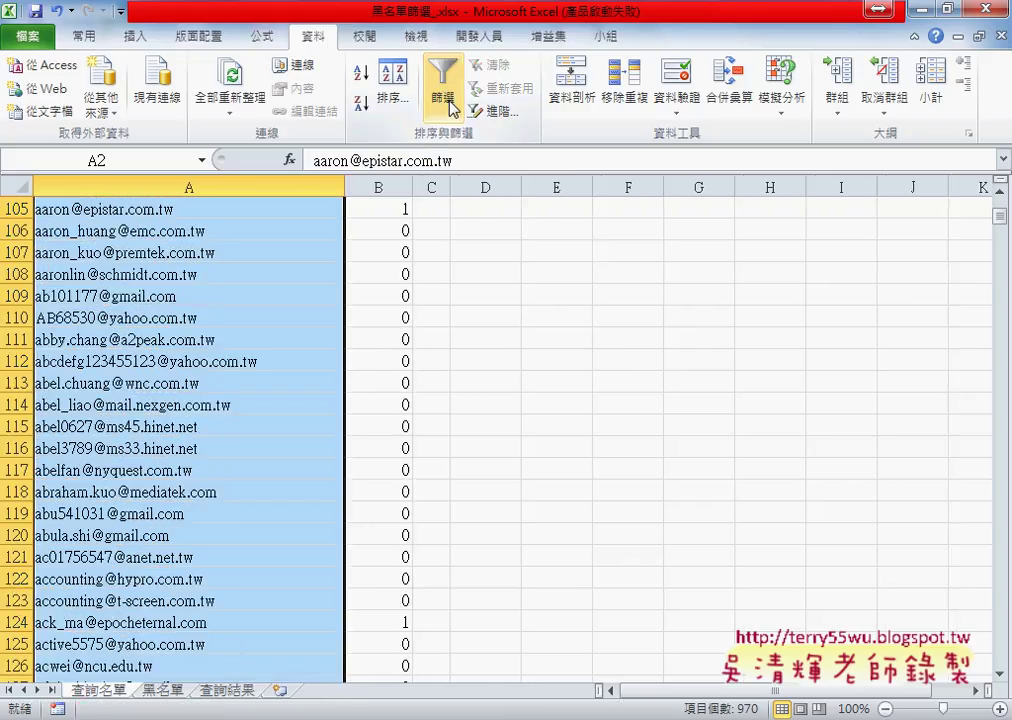
pyautogui.moveTo(1000, 228); pyautogui.dragTo(999, 204)
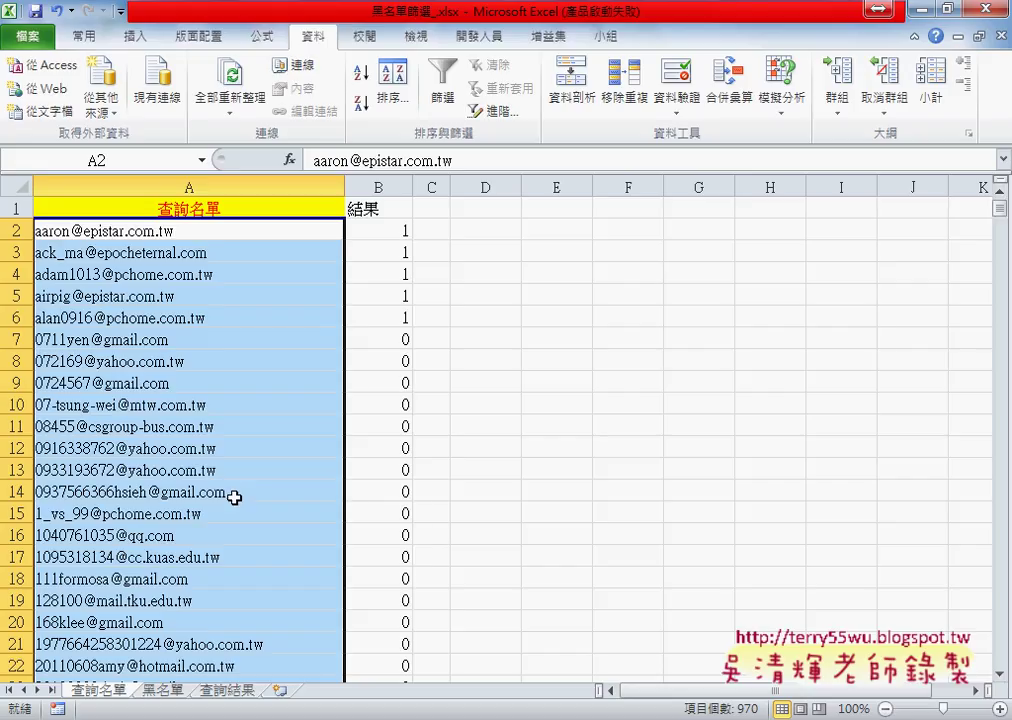
pyautogui.click(926, 18)
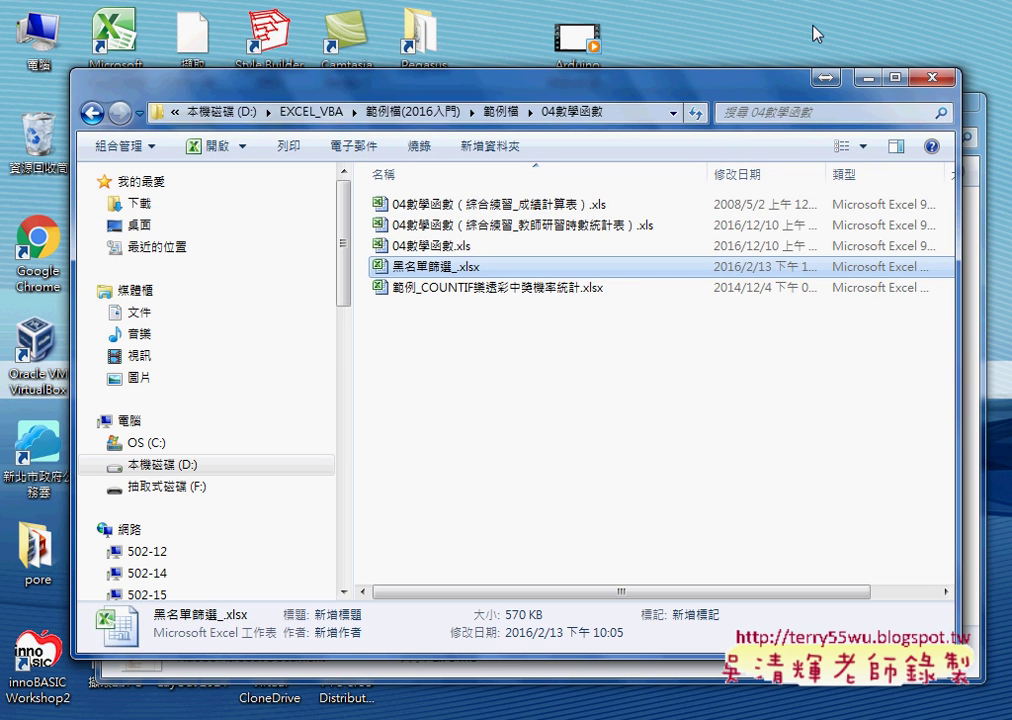
pyautogui.click(35, 45)
pyautogui.rightClick(35, 45)
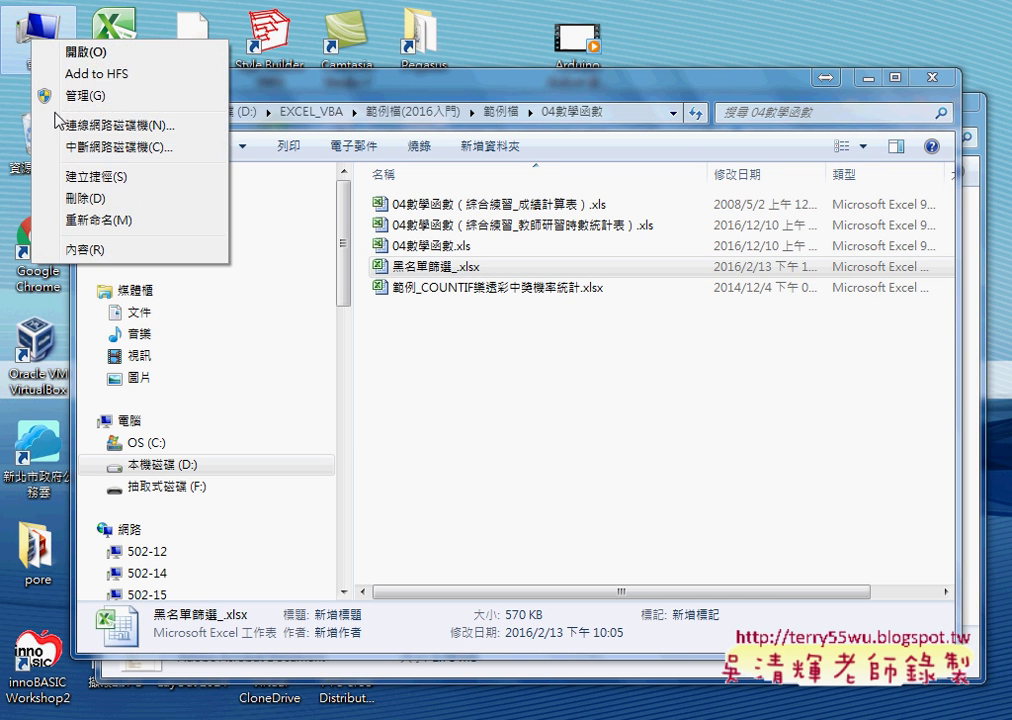
pyautogui.click(85, 201)
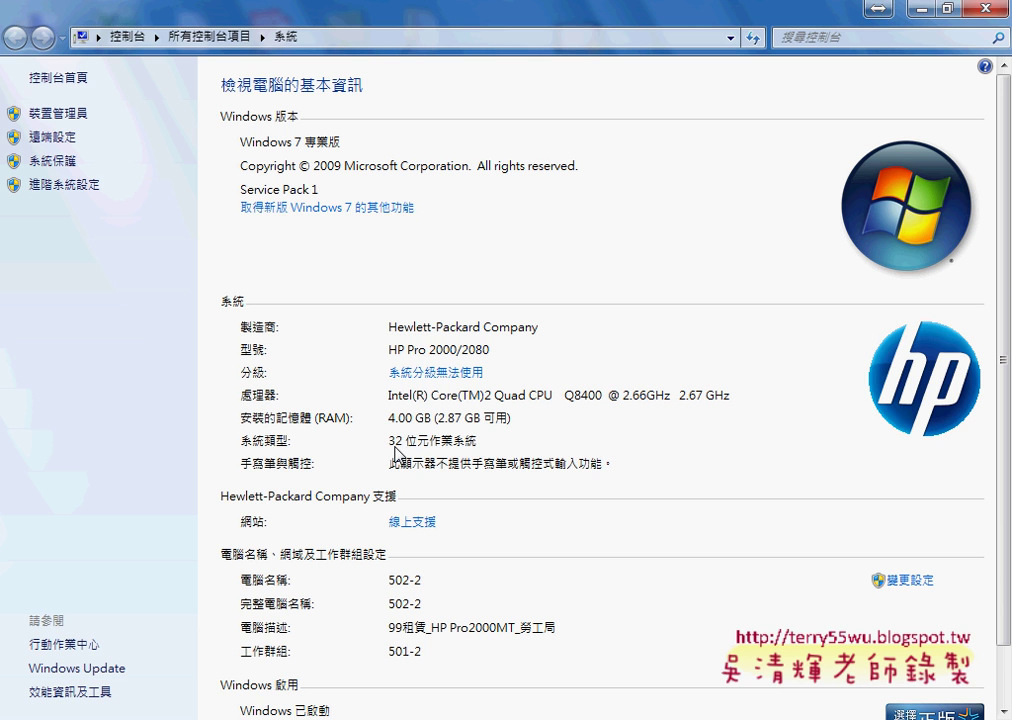
pyautogui.click(982, 9)
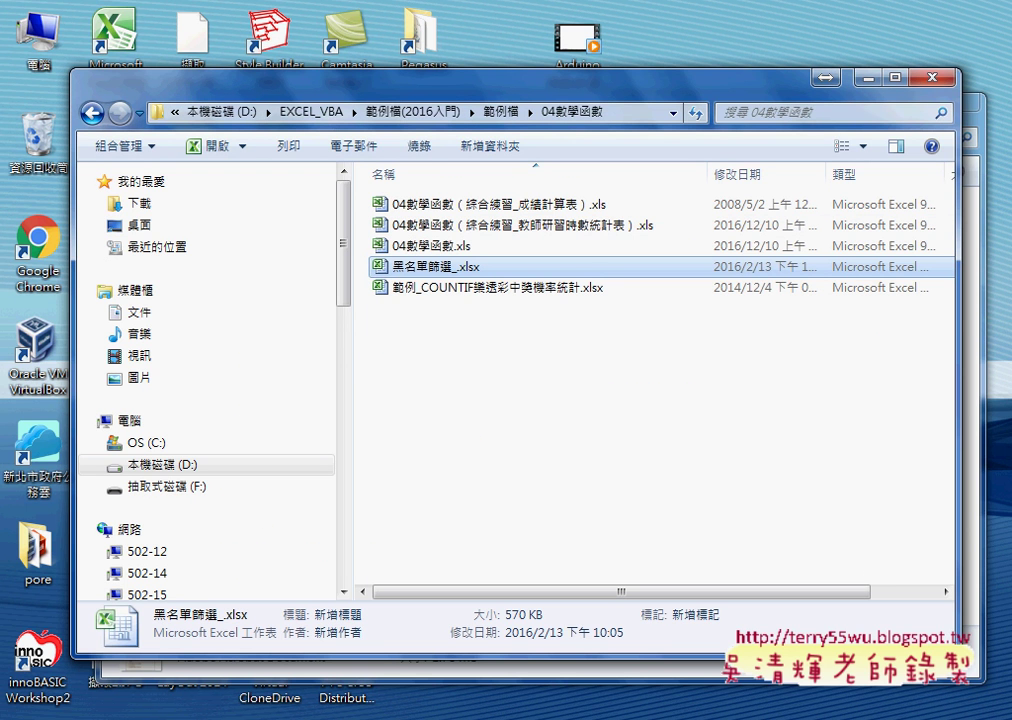
pyautogui.moveTo(340, 705)
pyautogui.click(576, 635)
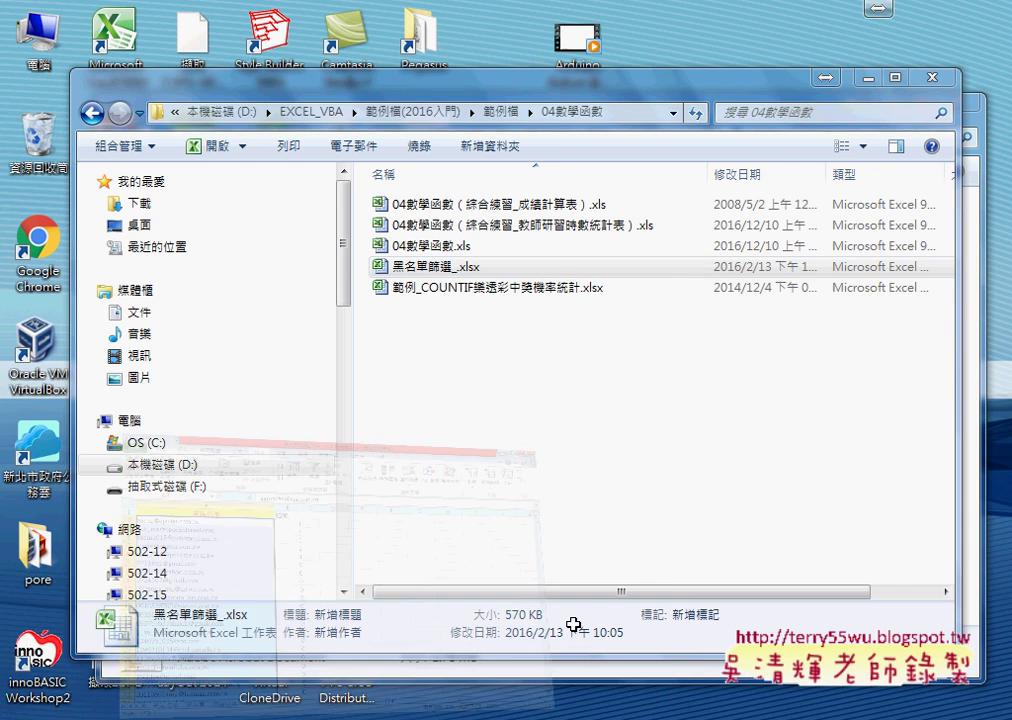
pyautogui.click(226, 690)
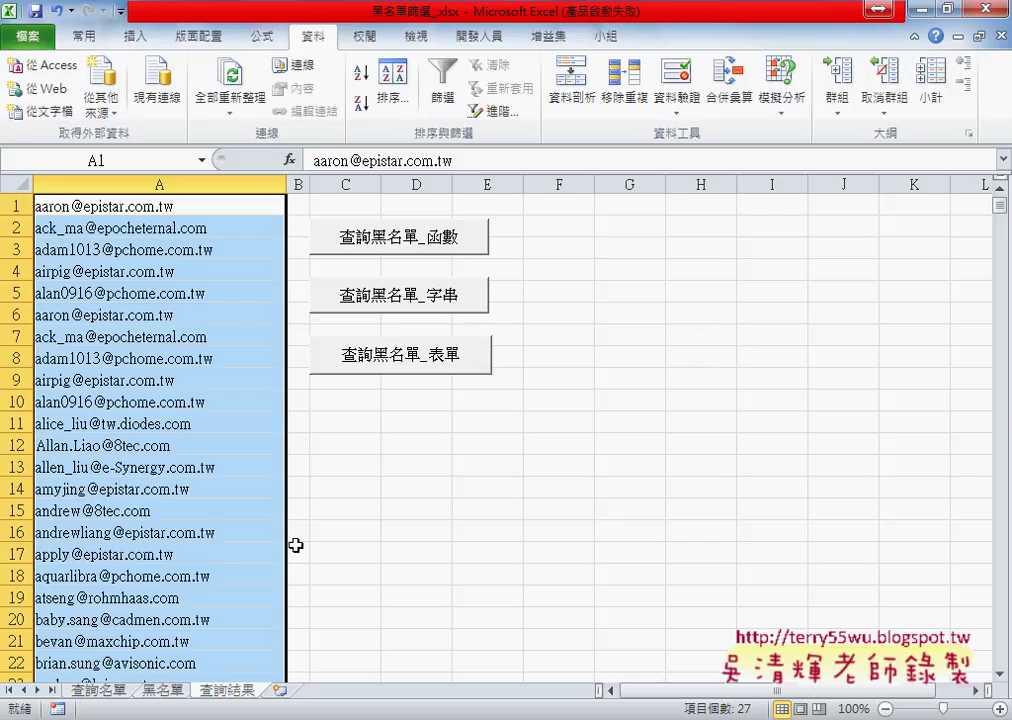
pyautogui.click(97, 692)
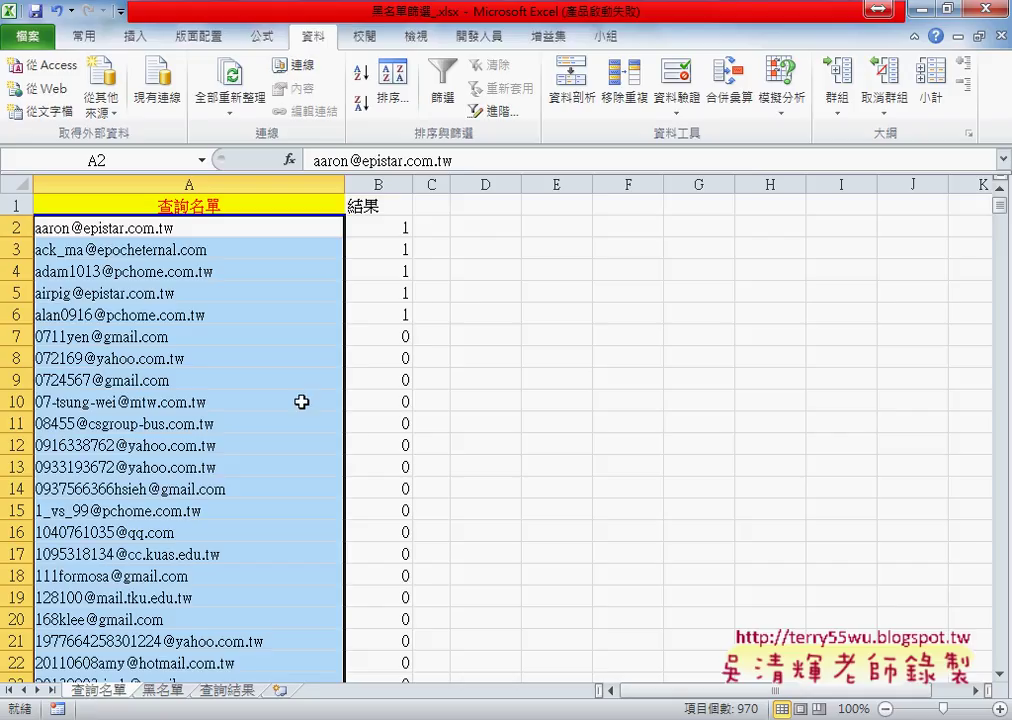
pyautogui.click(162, 690)
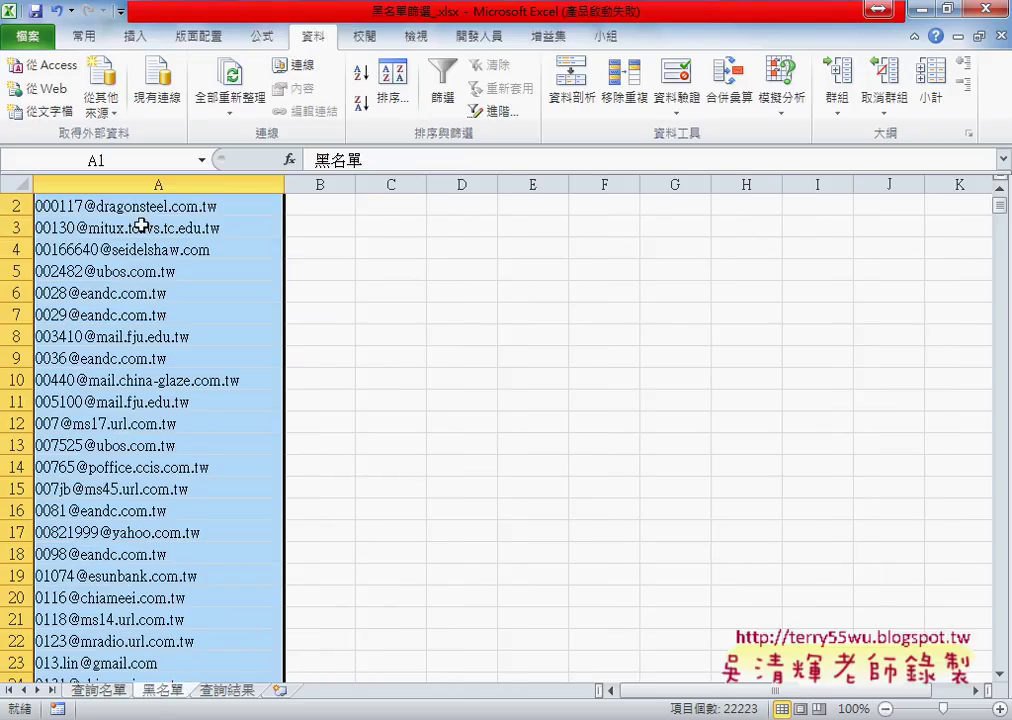
pyautogui.click(147, 271)
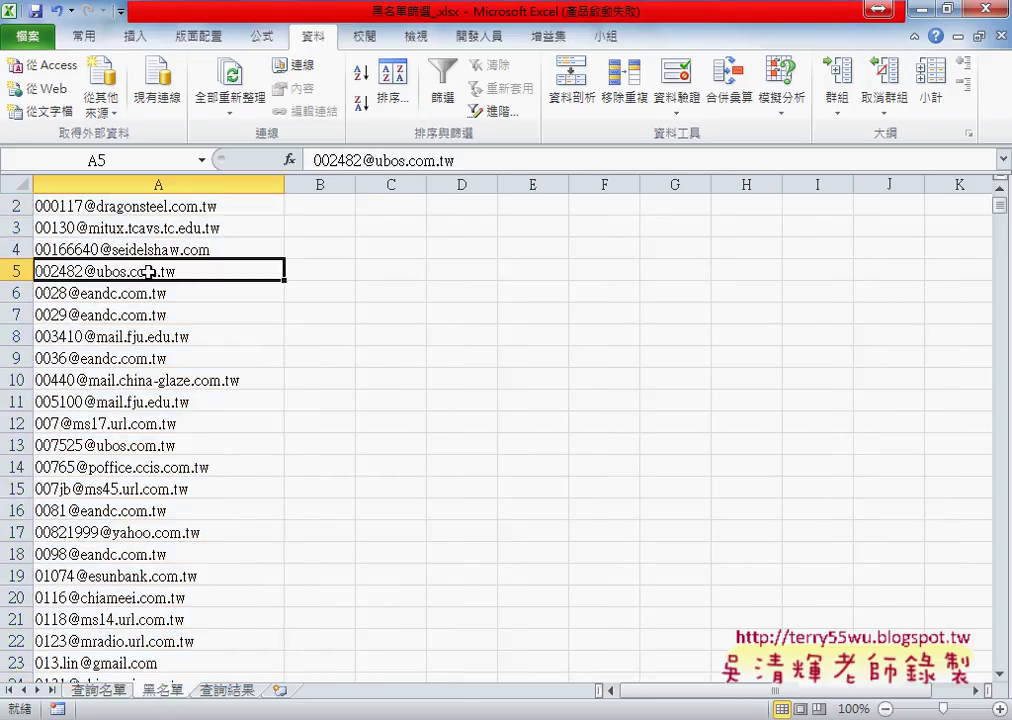
pyautogui.hotkey('ctrl', 'Home')
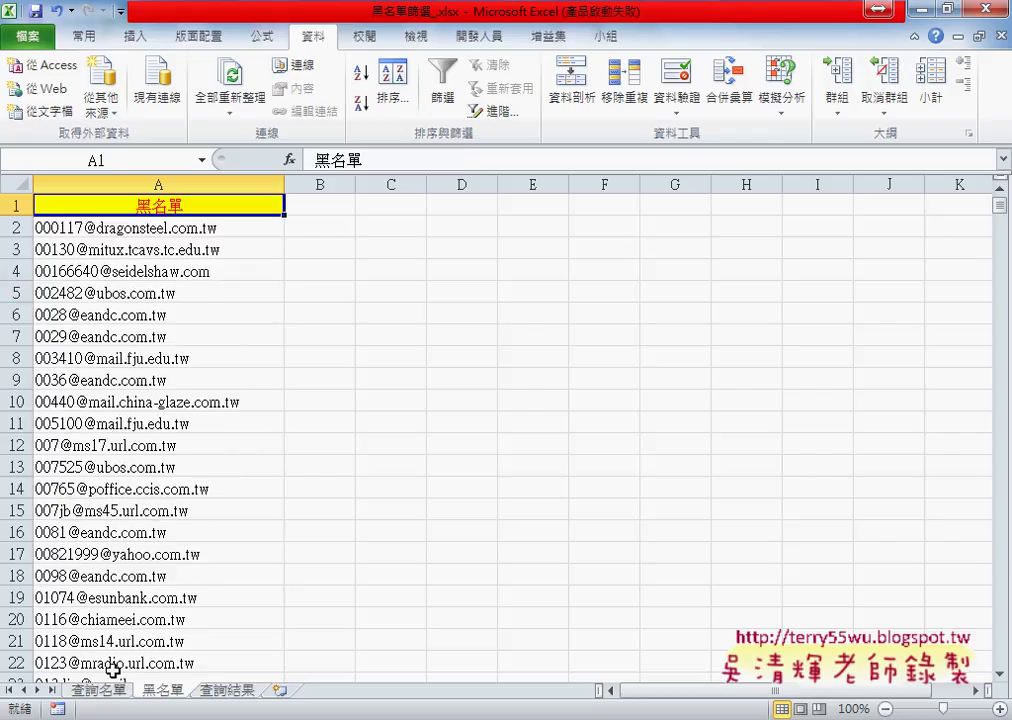
pyautogui.click(98, 690)
pyautogui.click(398, 226)
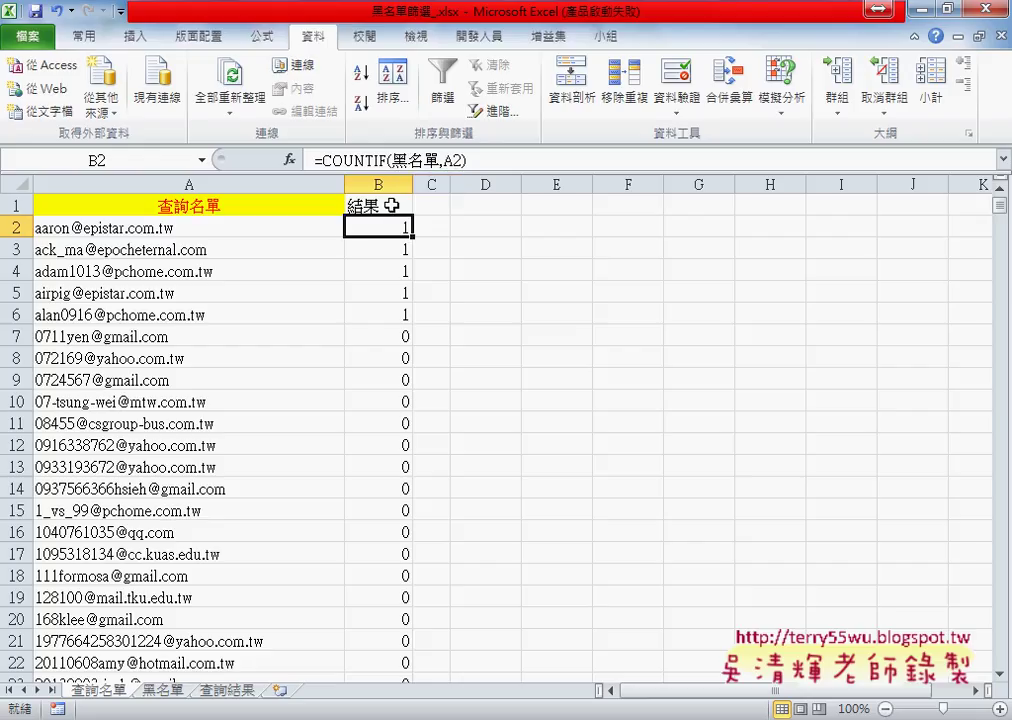
# - Apply 篩選 from B1 to the 查詢名單 list and open the 結果 column's 0/1 filter list
pyautogui.click(393, 206)
pyautogui.click(445, 96)
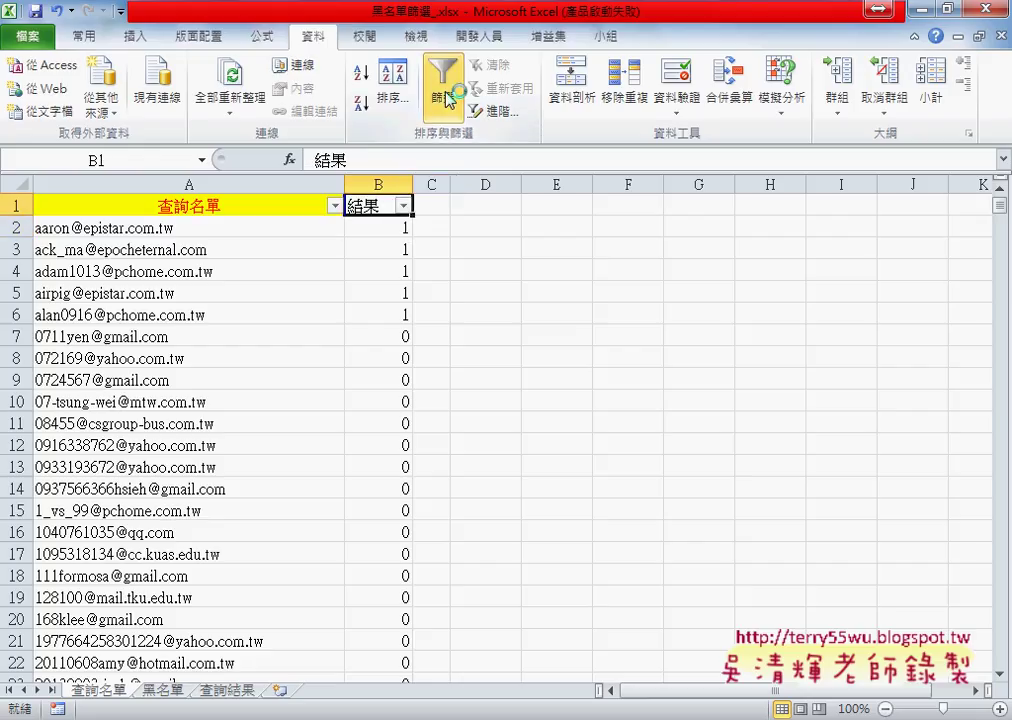
pyautogui.click(404, 206)
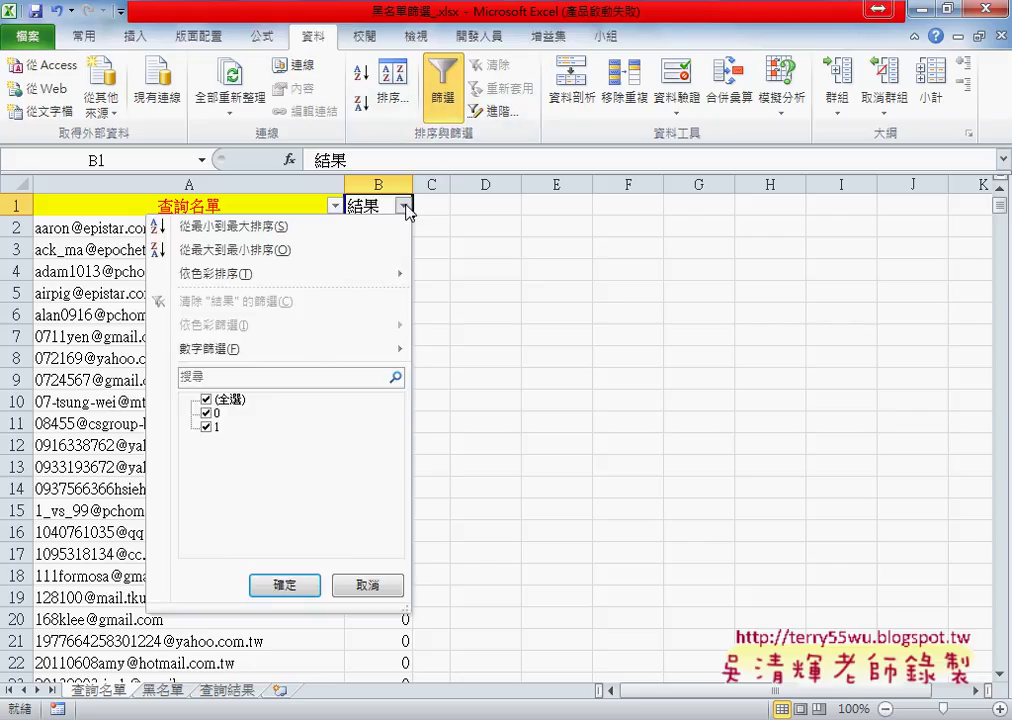